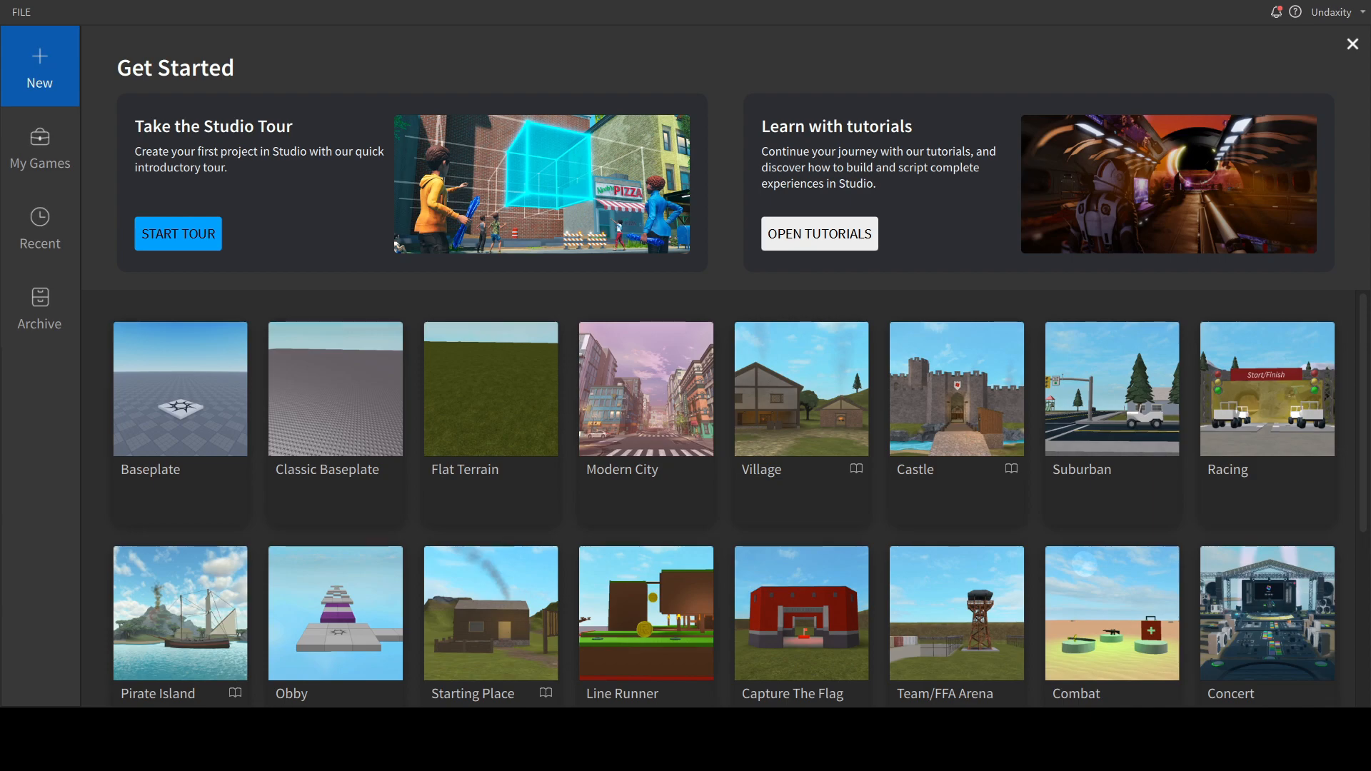
Create a new Classic Baseplate place and generate an R6 masculine rig from the user's own avatar with the Rig Builder.
click(317, 488)
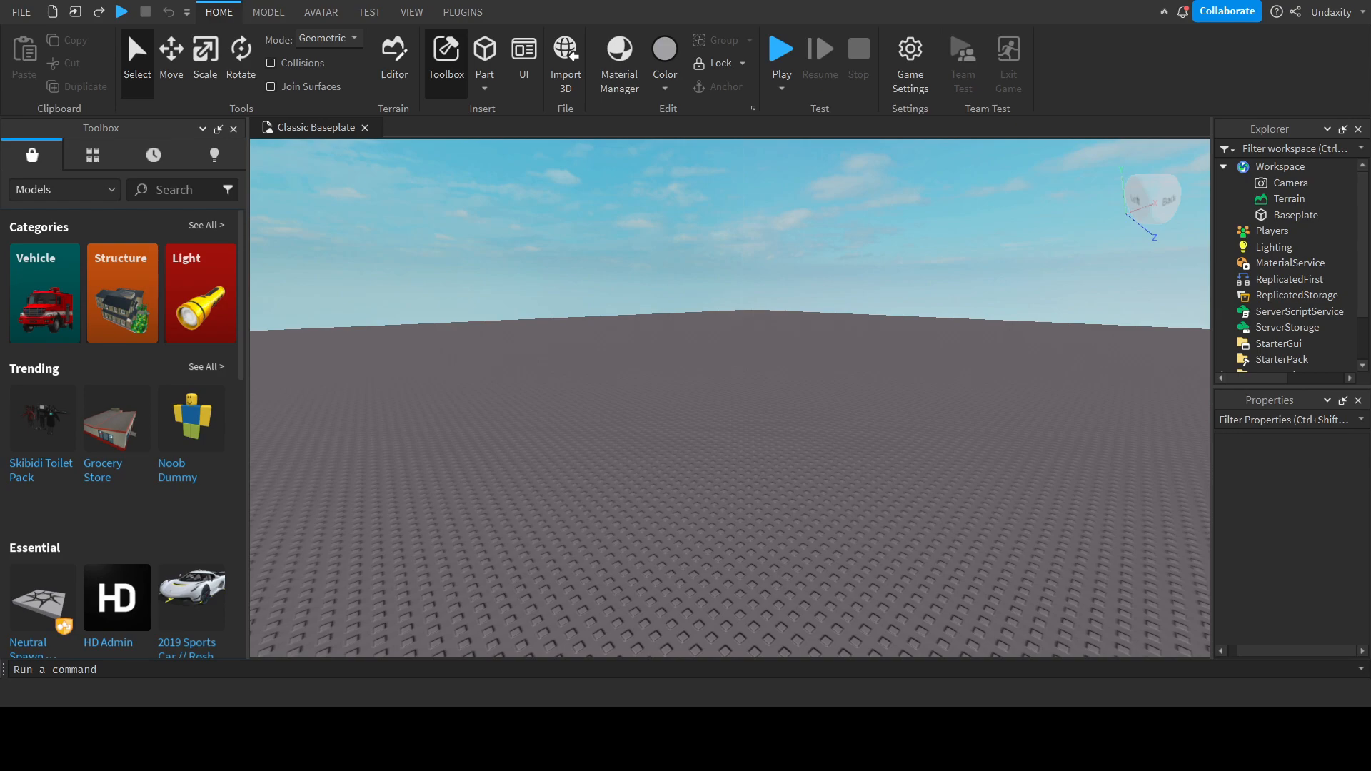
click(334, 14)
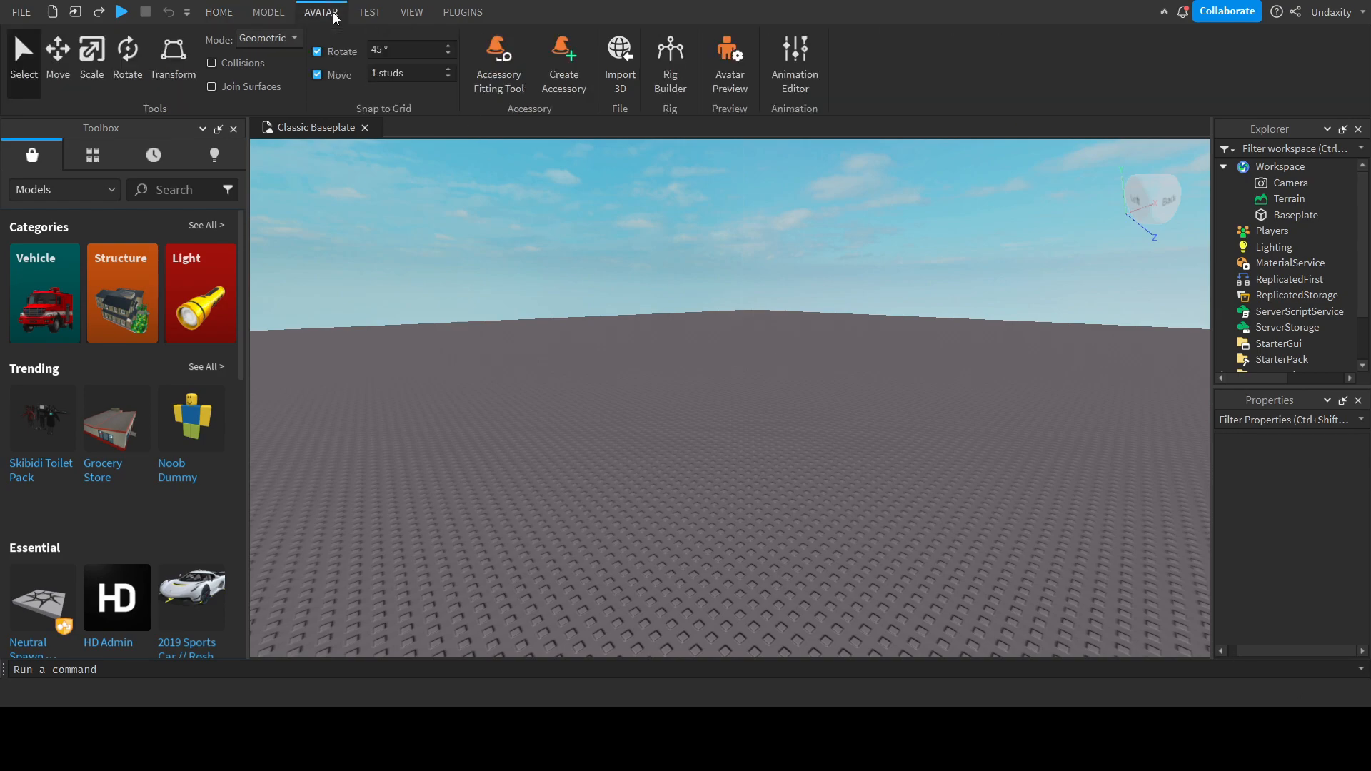
click(689, 57)
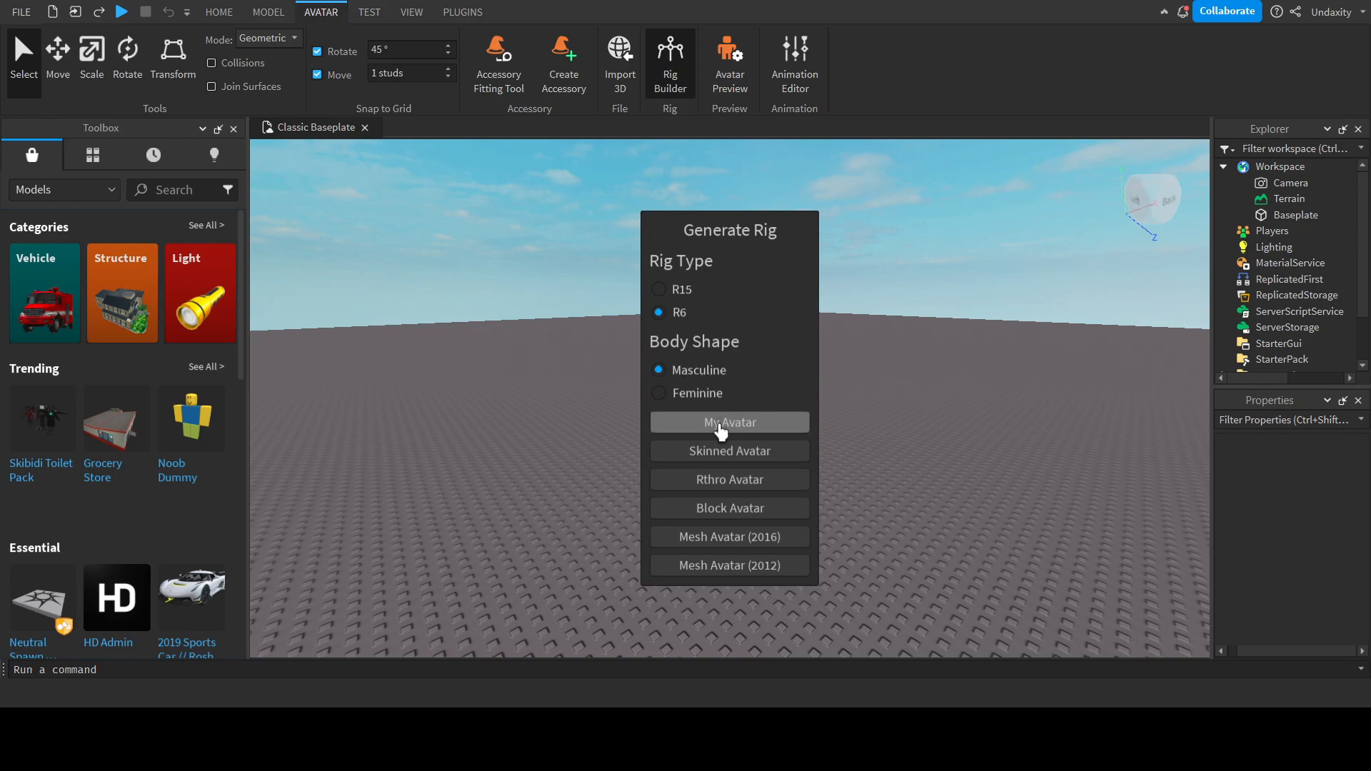
click(729, 423)
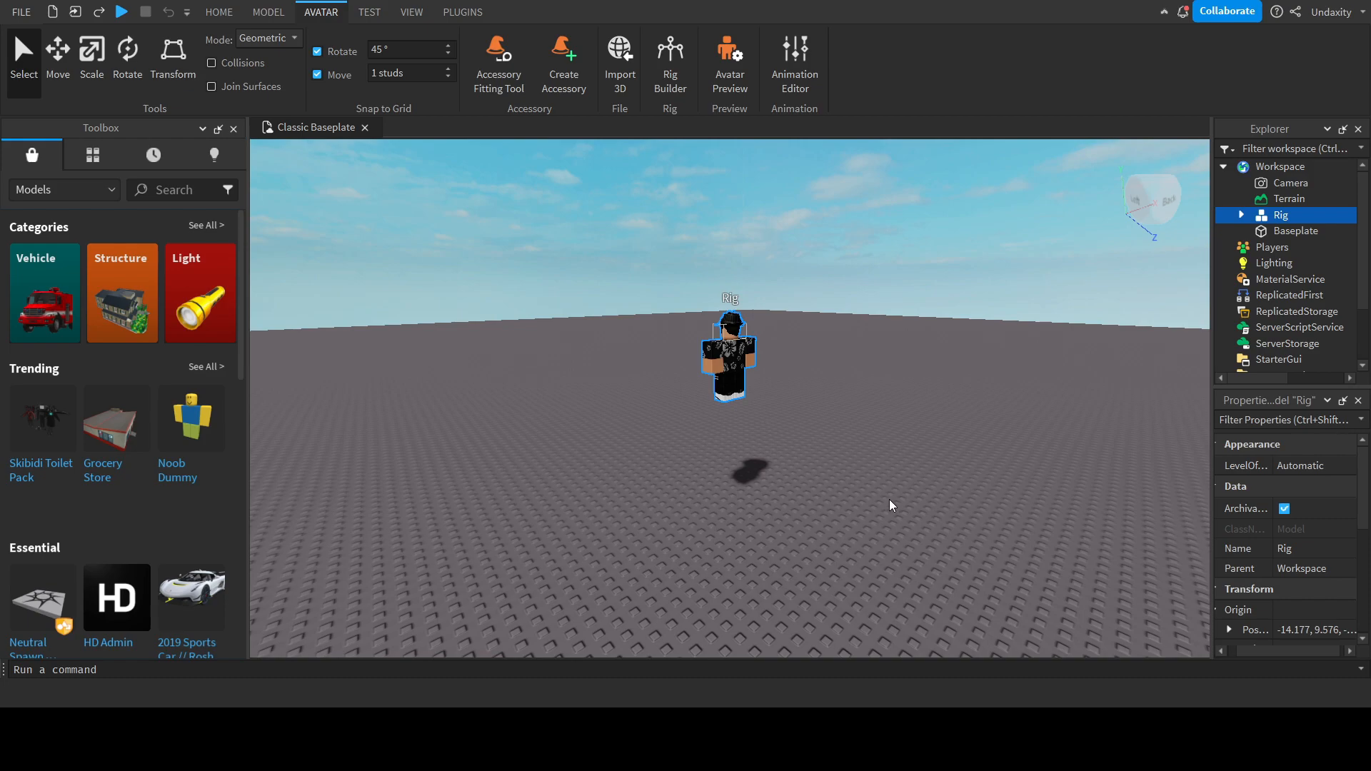
Set the generated rig's origin position to 0, 0, 0.
click(1304, 630)
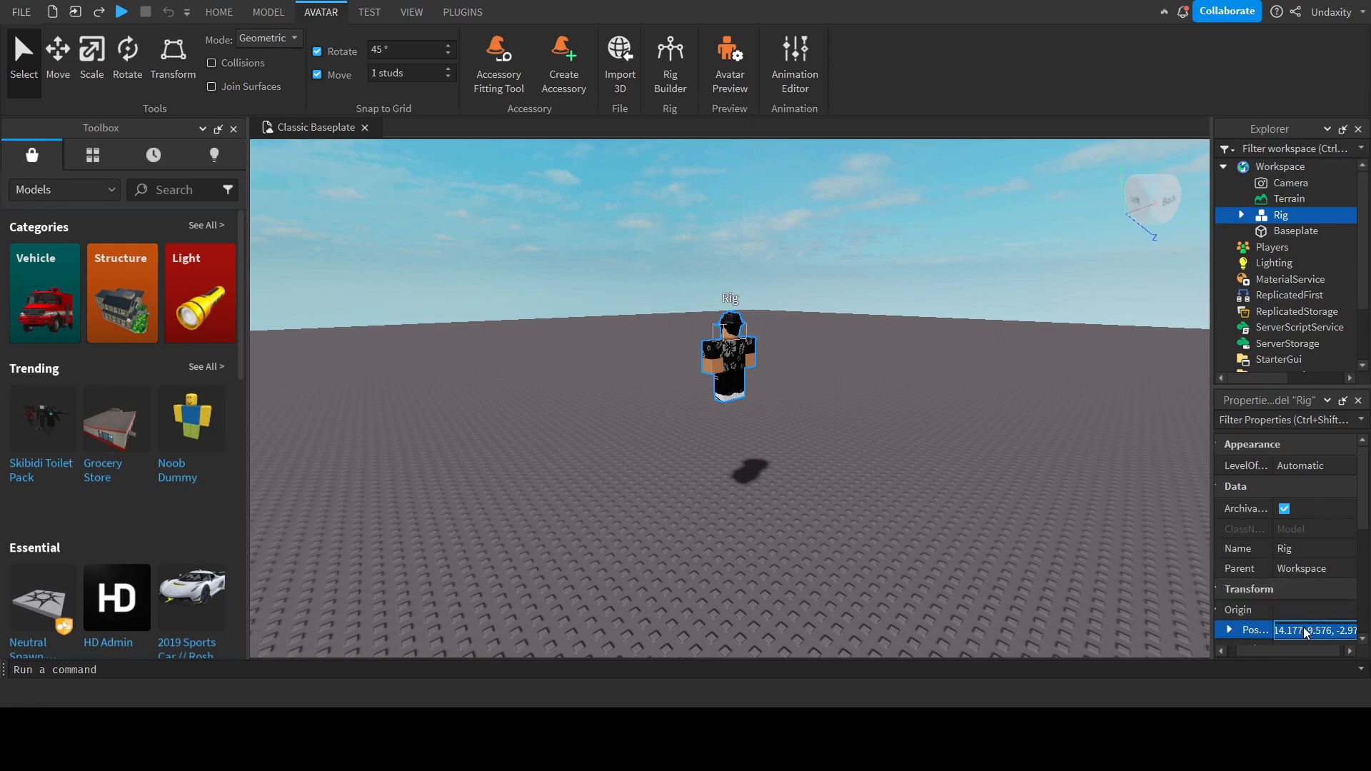
text(0,0,0,)
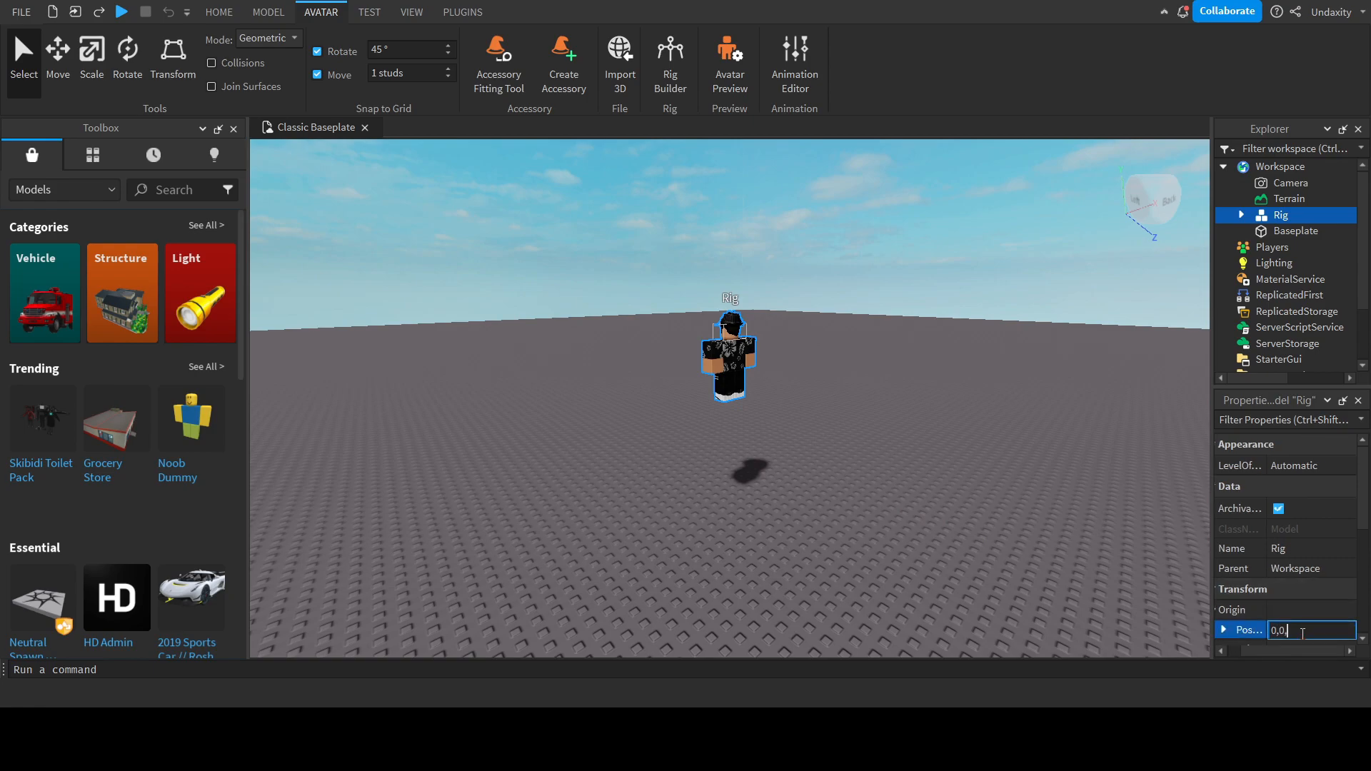
key(Return)
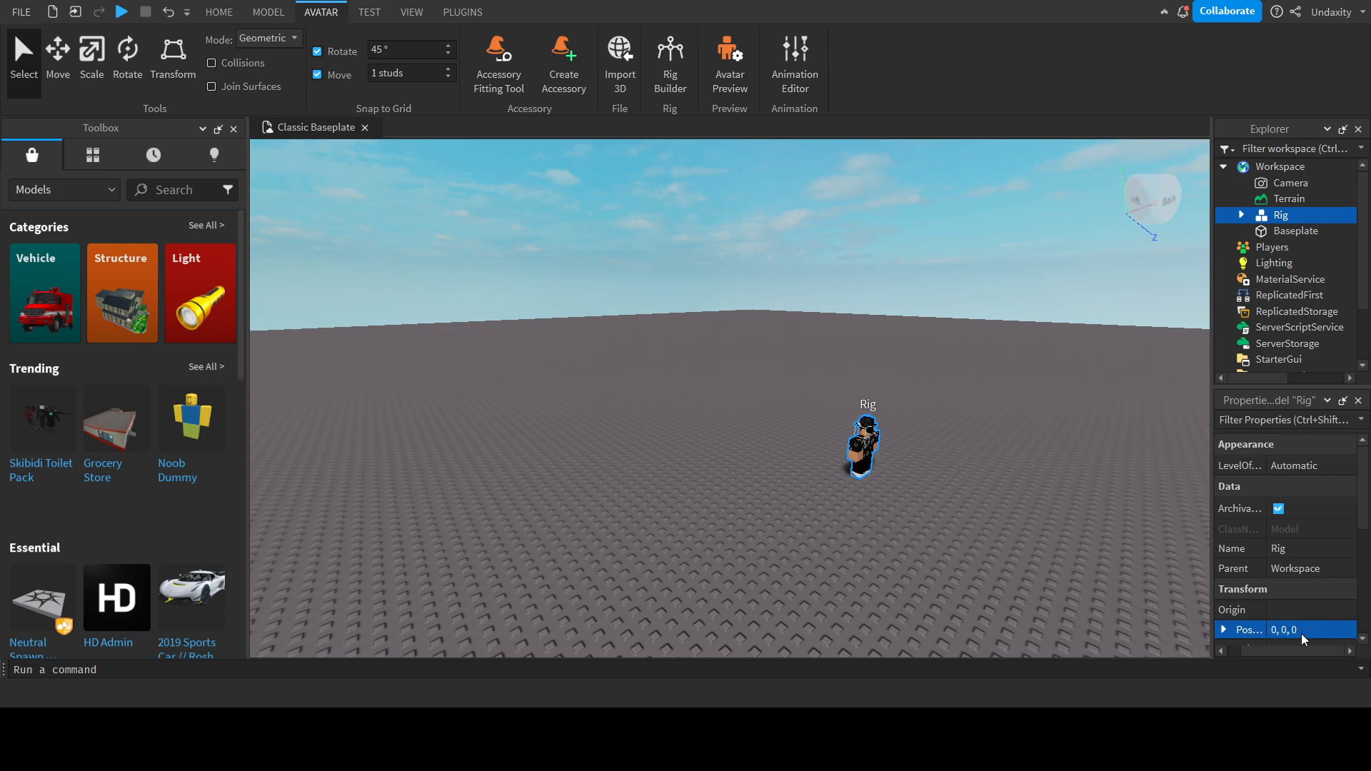
key(f)
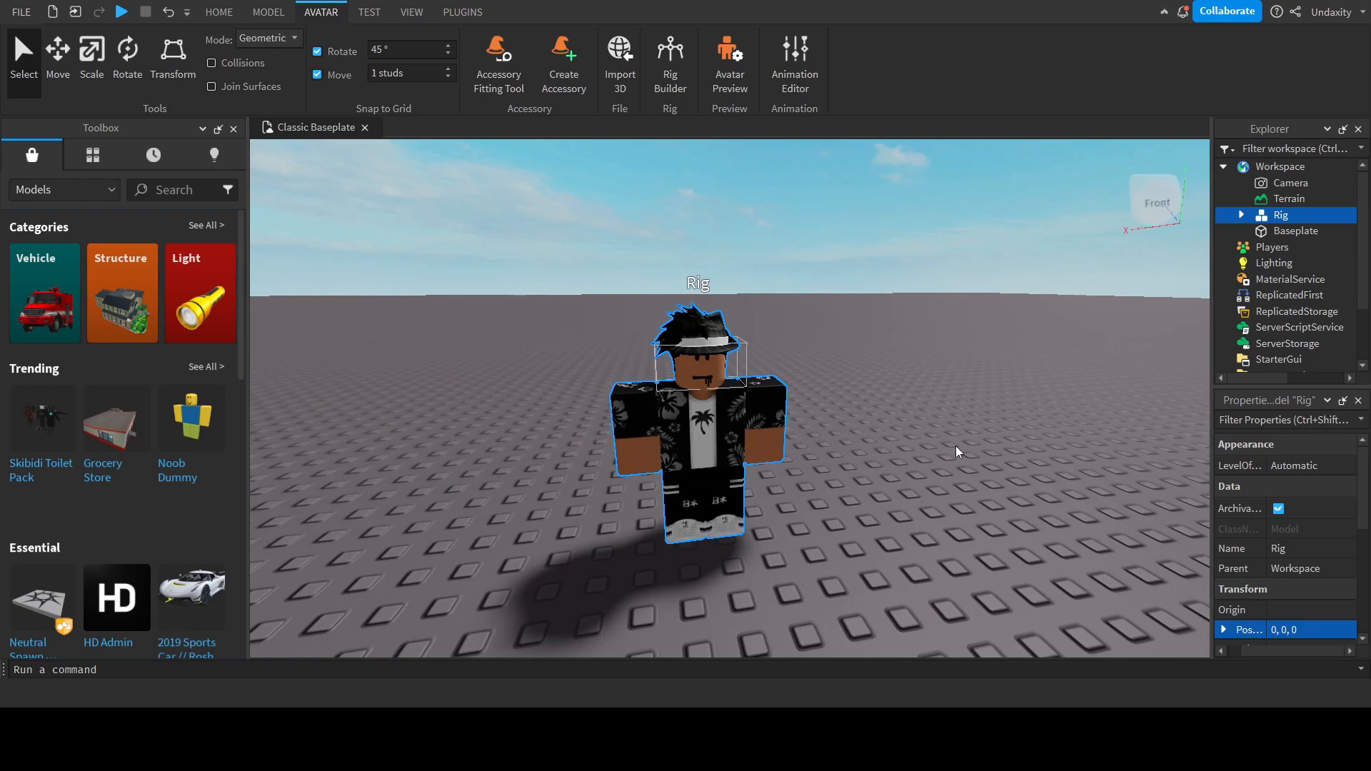
Select the Rig model in the Workspace hierarchy.
click(931, 531)
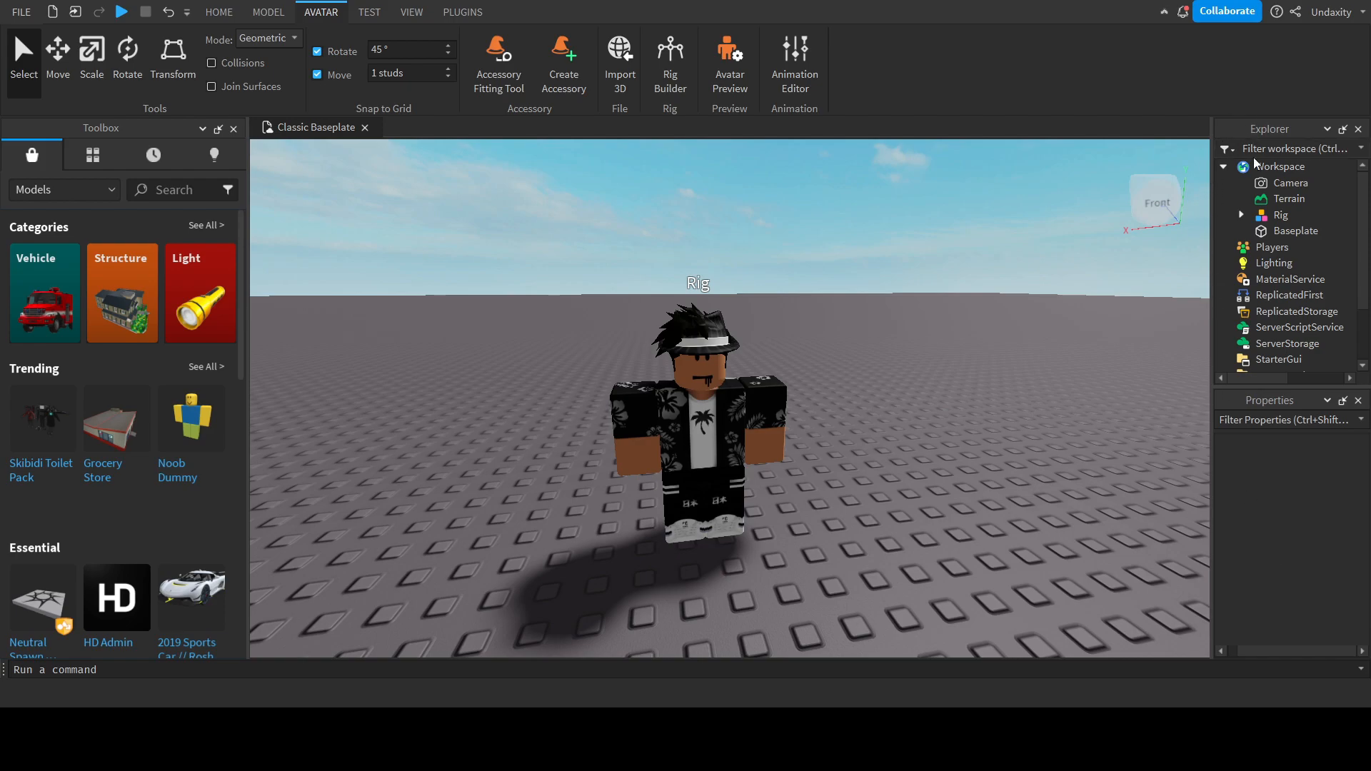
mouse_move(1266, 217)
click(1266, 216)
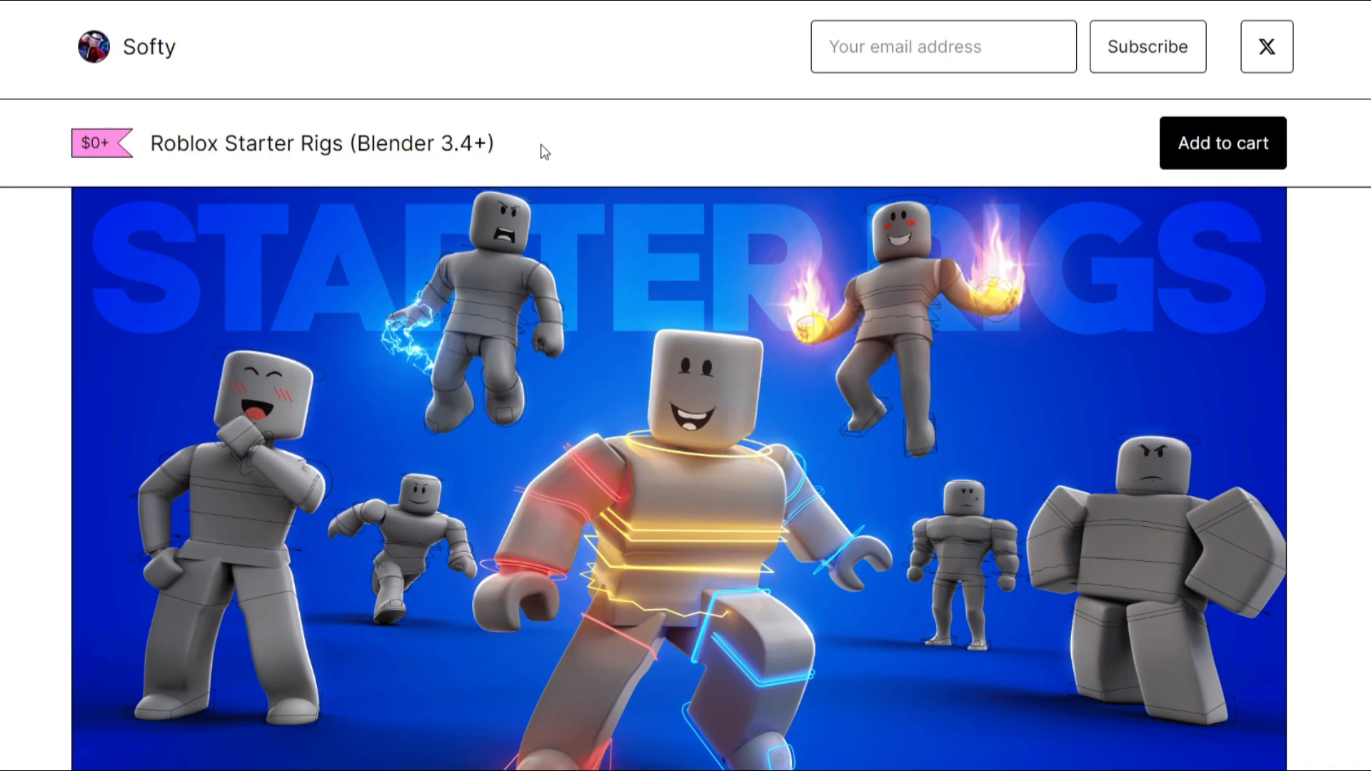
Switch to the Roblox Starter Rigs (Blender 3.4+) product page and add it to the cart at a price of $0.
scroll(242, 436, down, 1)
scroll(242, 435, down, 5)
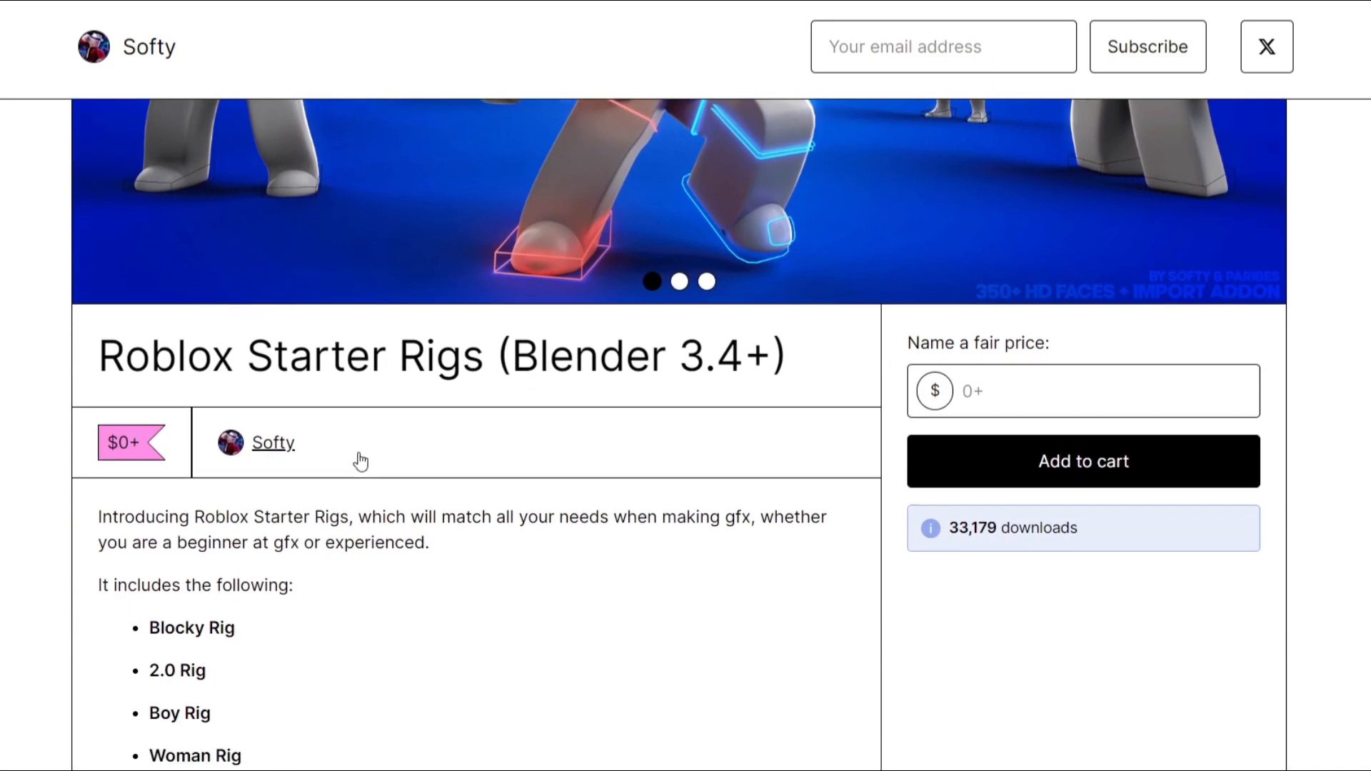
click(1011, 399)
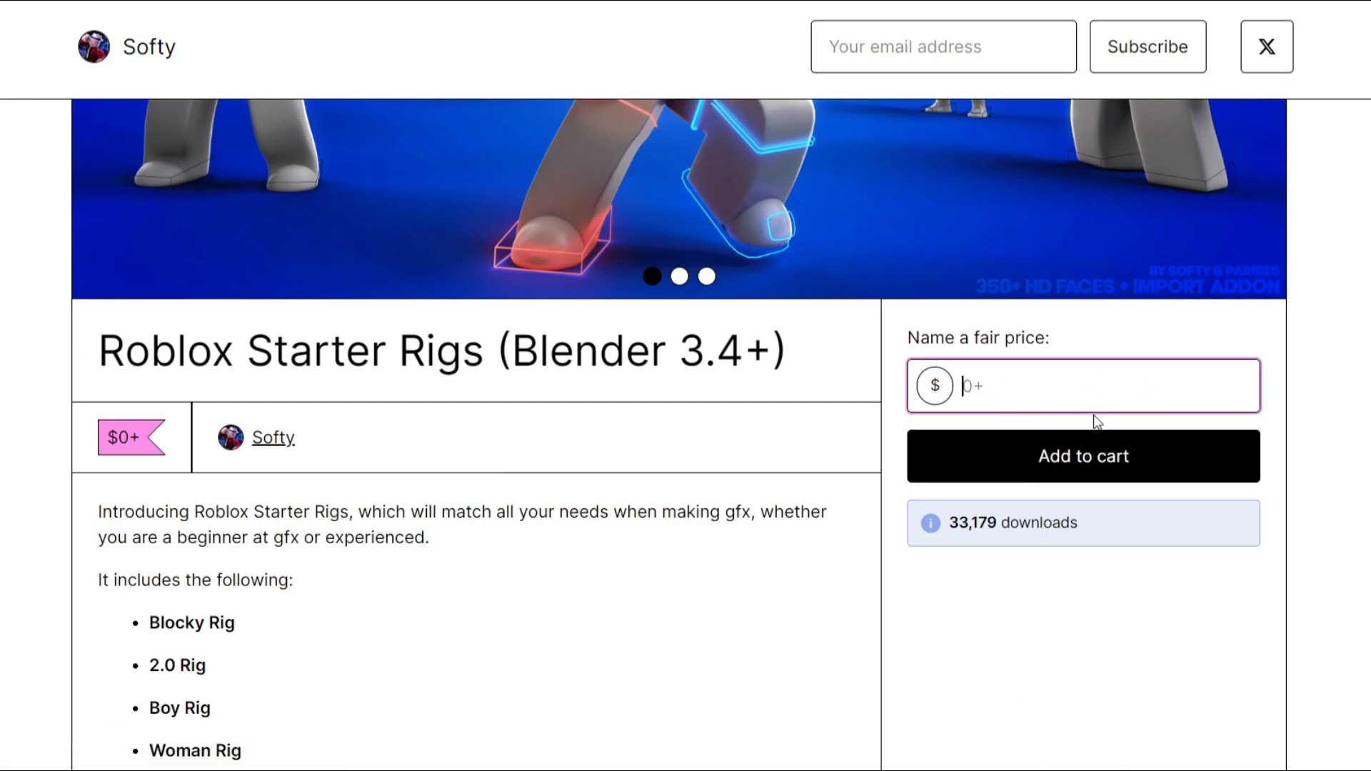
text(0)
click(1071, 476)
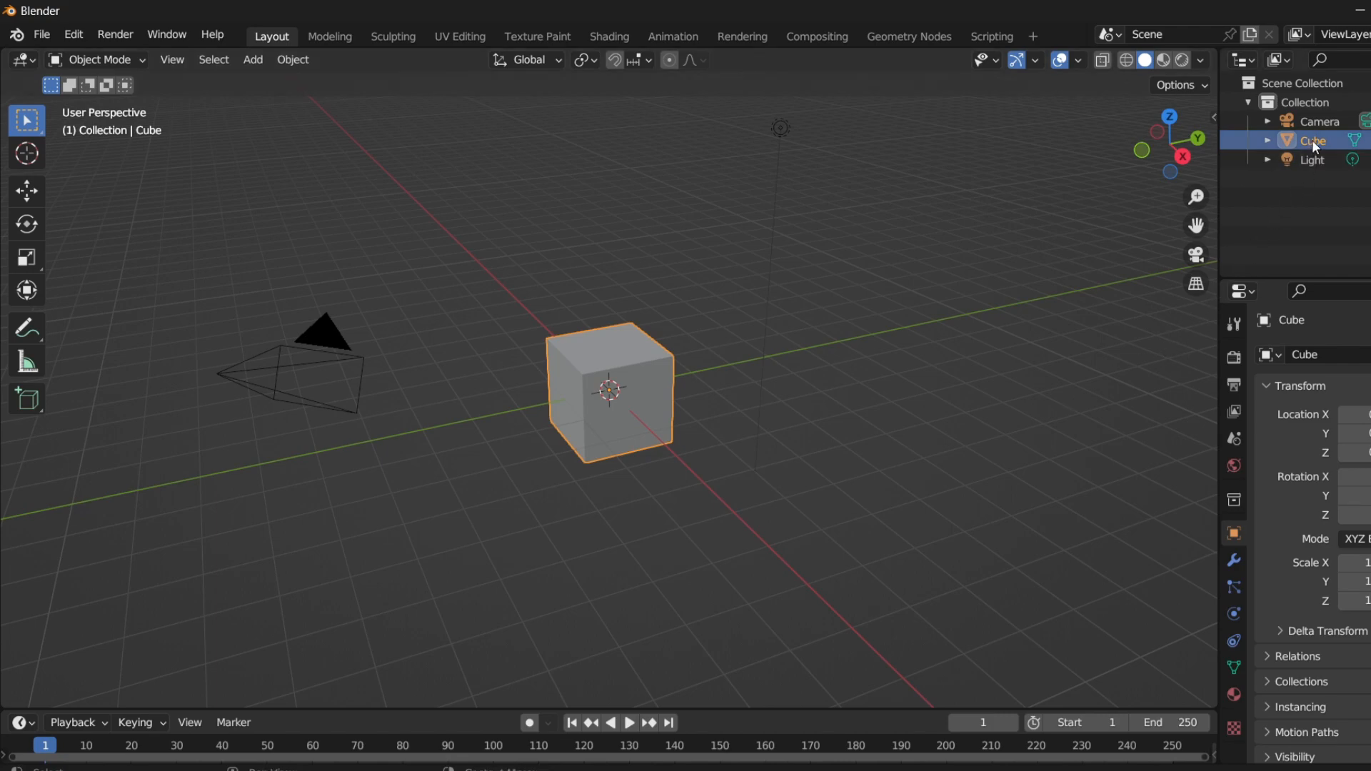
In Blender, delete the default cube and light from the scene.
key(x)
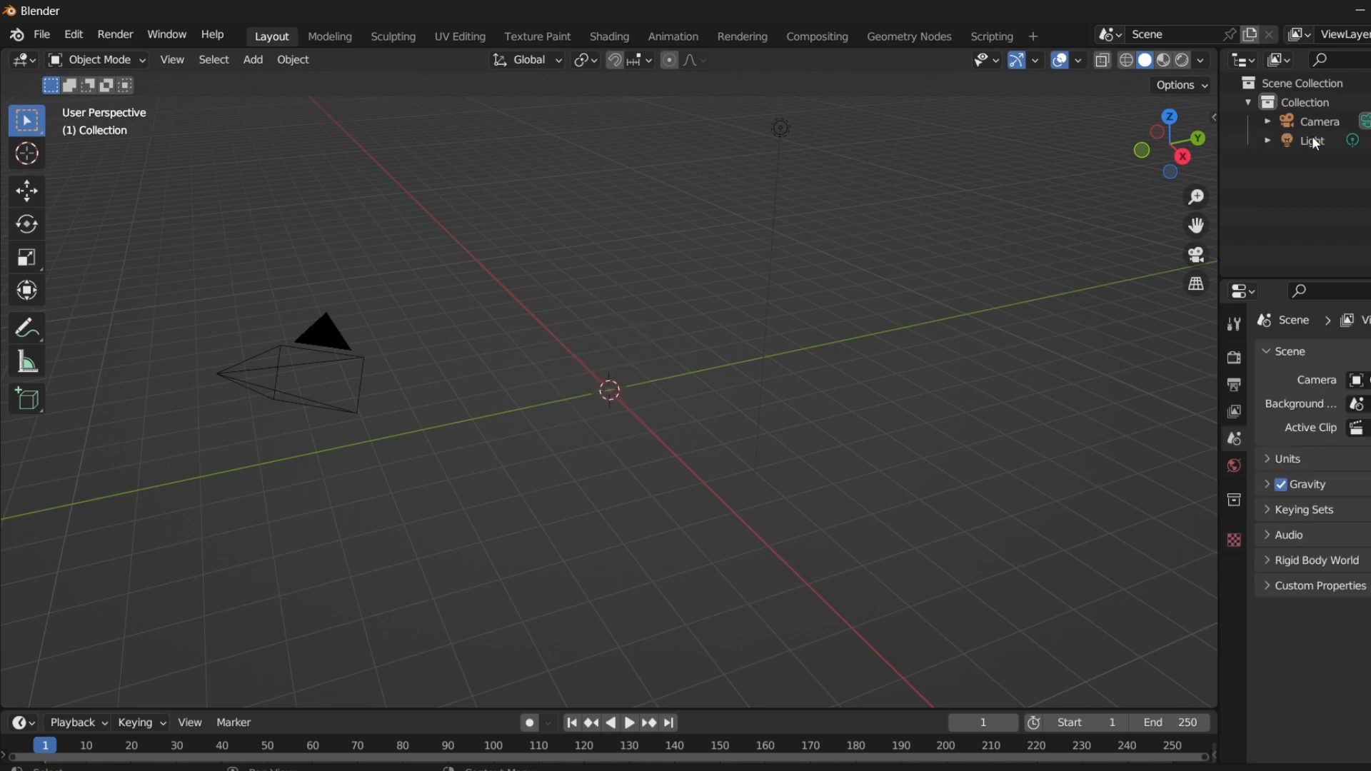
click(1307, 144)
key(x)
Search the add-on preferences for "rigs" and make sure the Roblox Starter Rigs add-on is enabled.
click(73, 34)
click(110, 303)
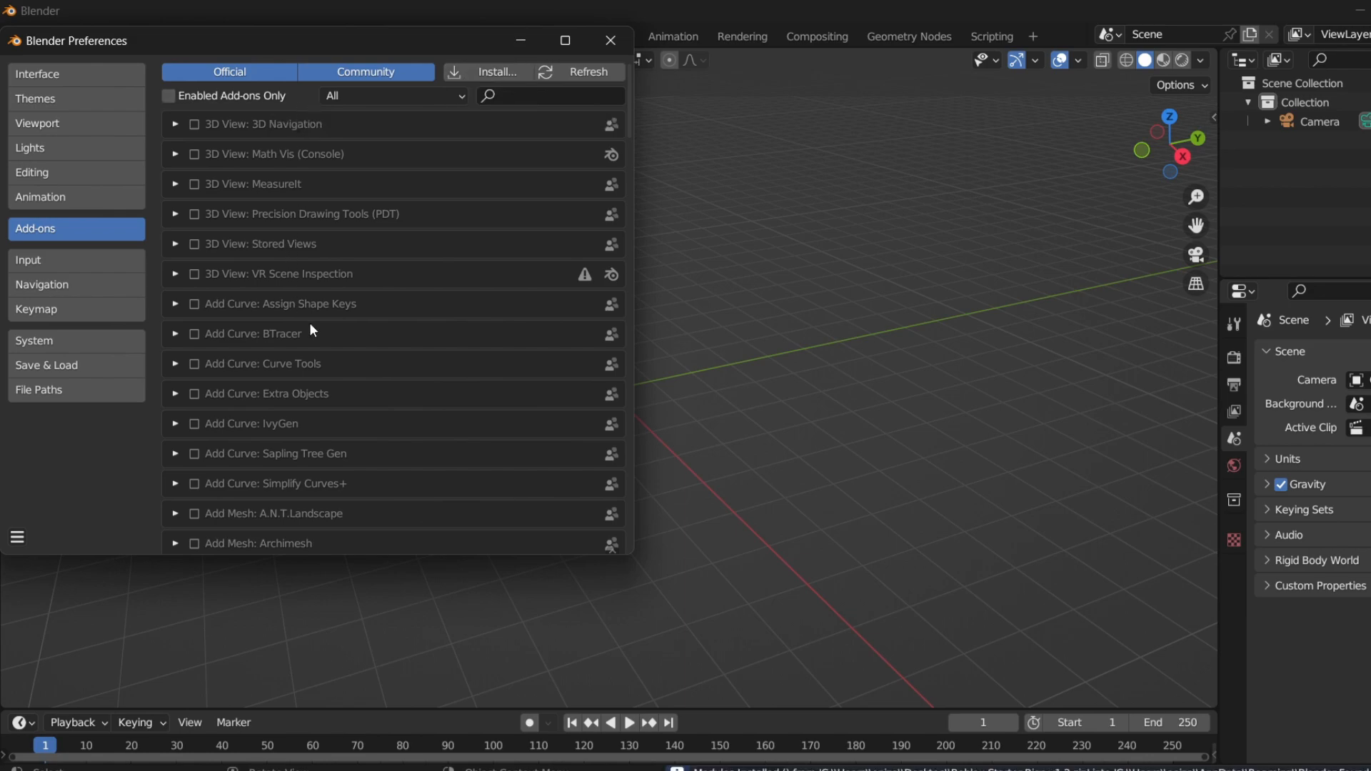
click(527, 97)
text(rigs)
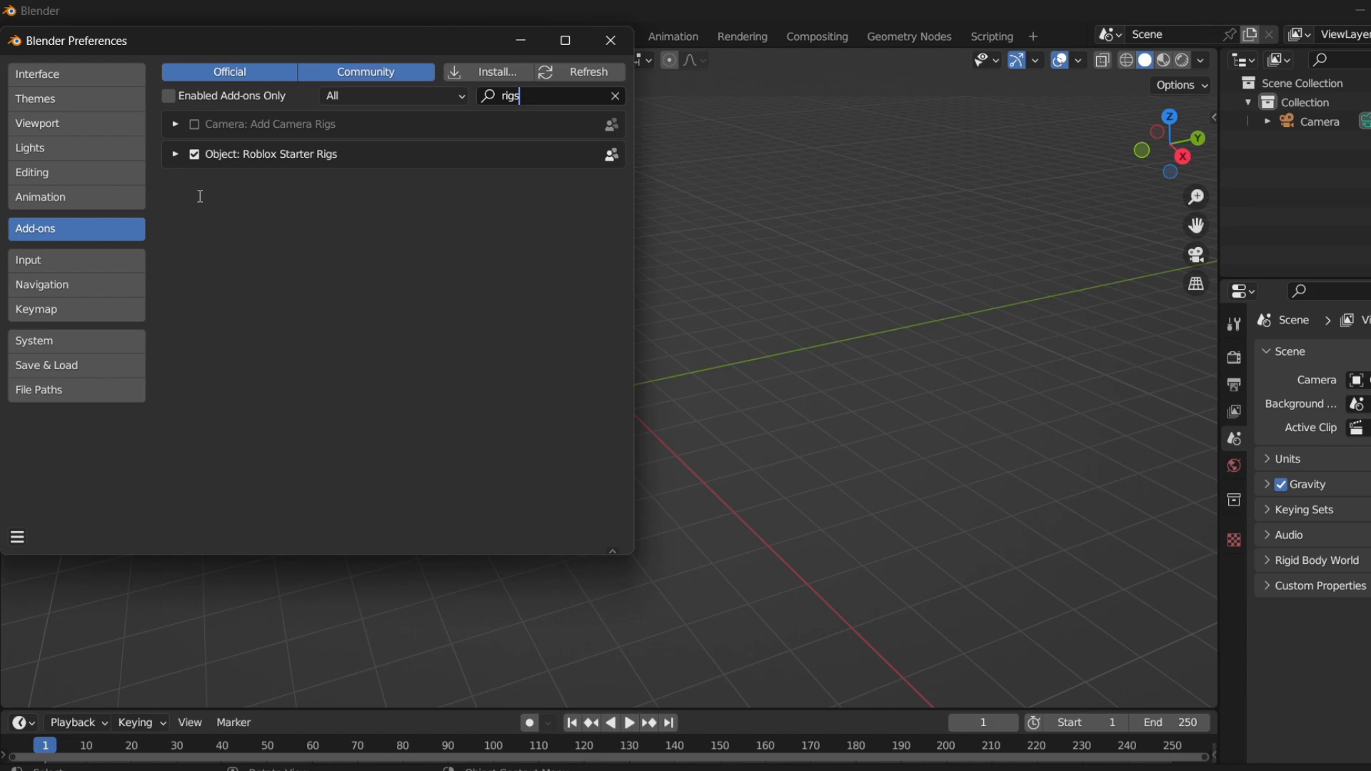
click(719, 400)
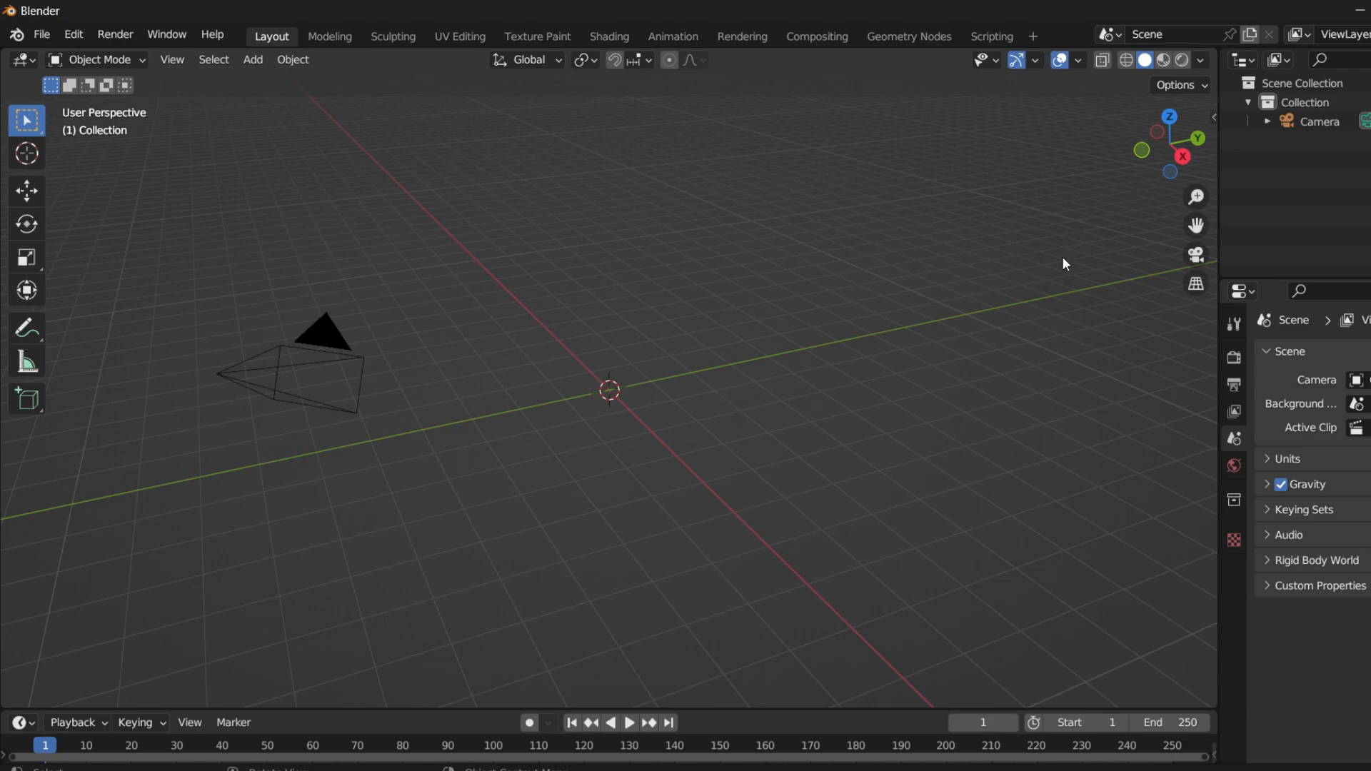
Add the Starter Blocky Rig to the scene with the Starter Rigs add-on.
click(1215, 119)
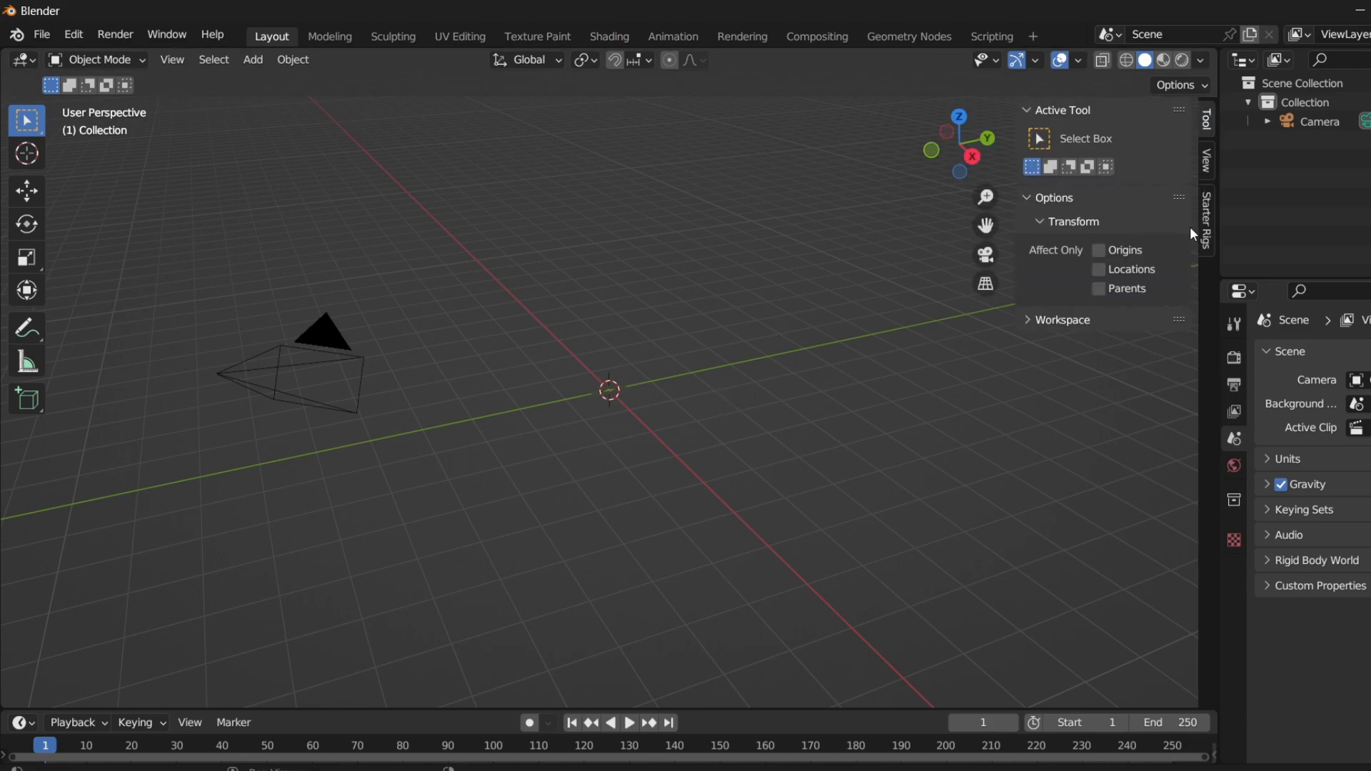
click(1207, 230)
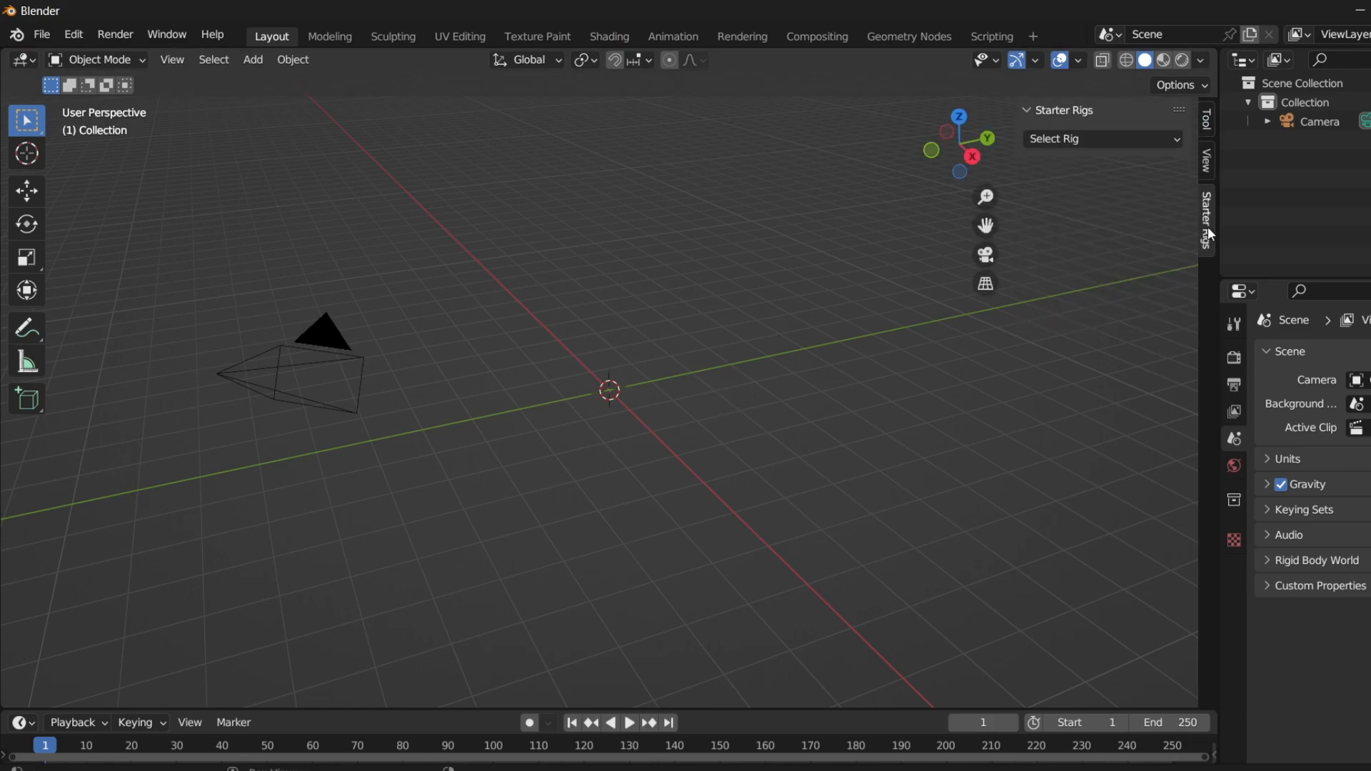
click(1103, 140)
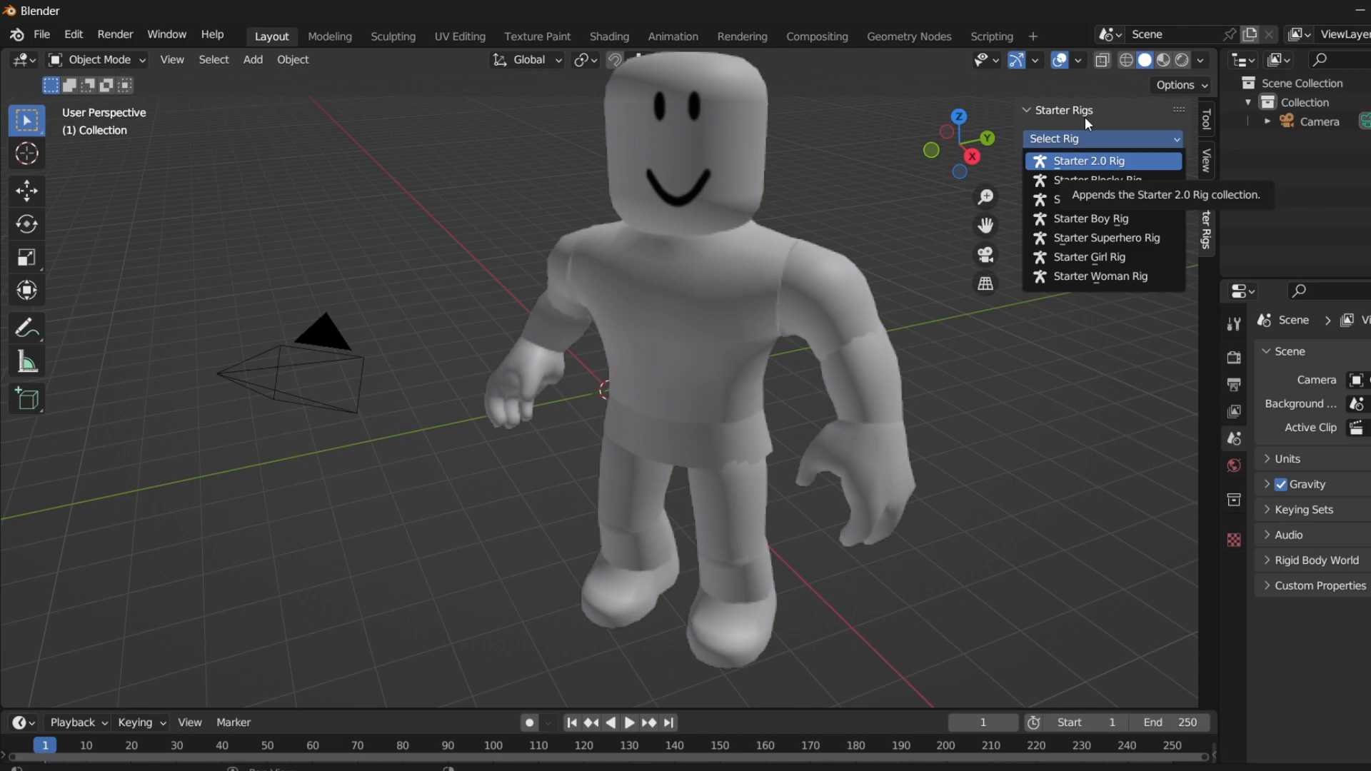
click(1107, 136)
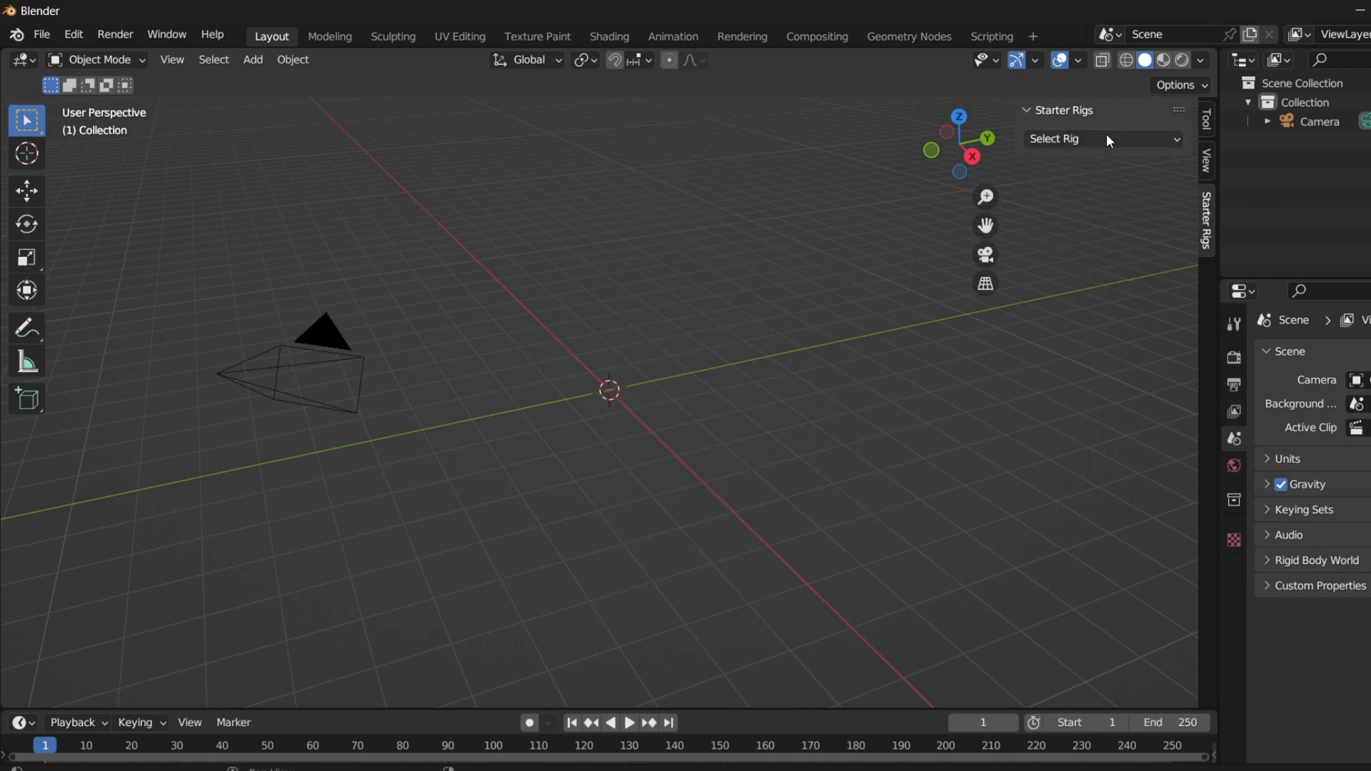
click(1109, 139)
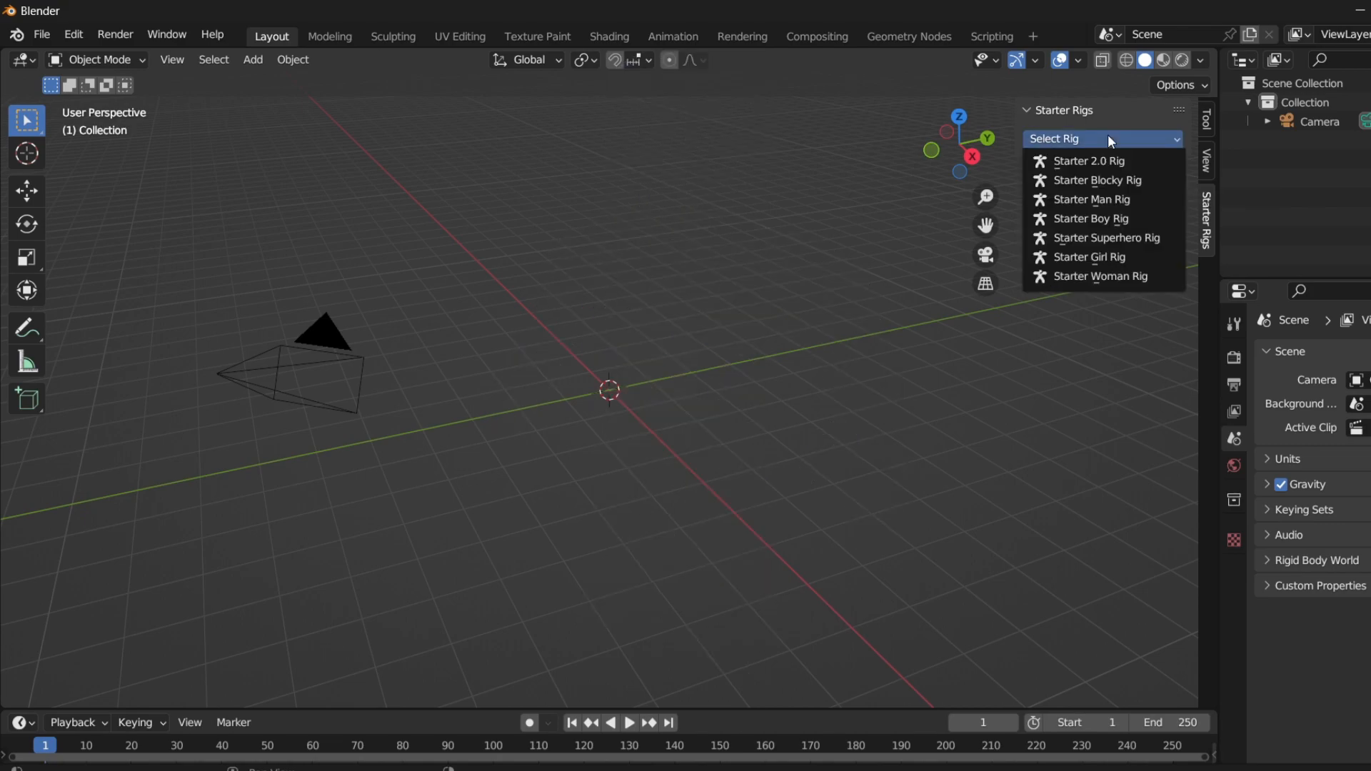
click(1117, 172)
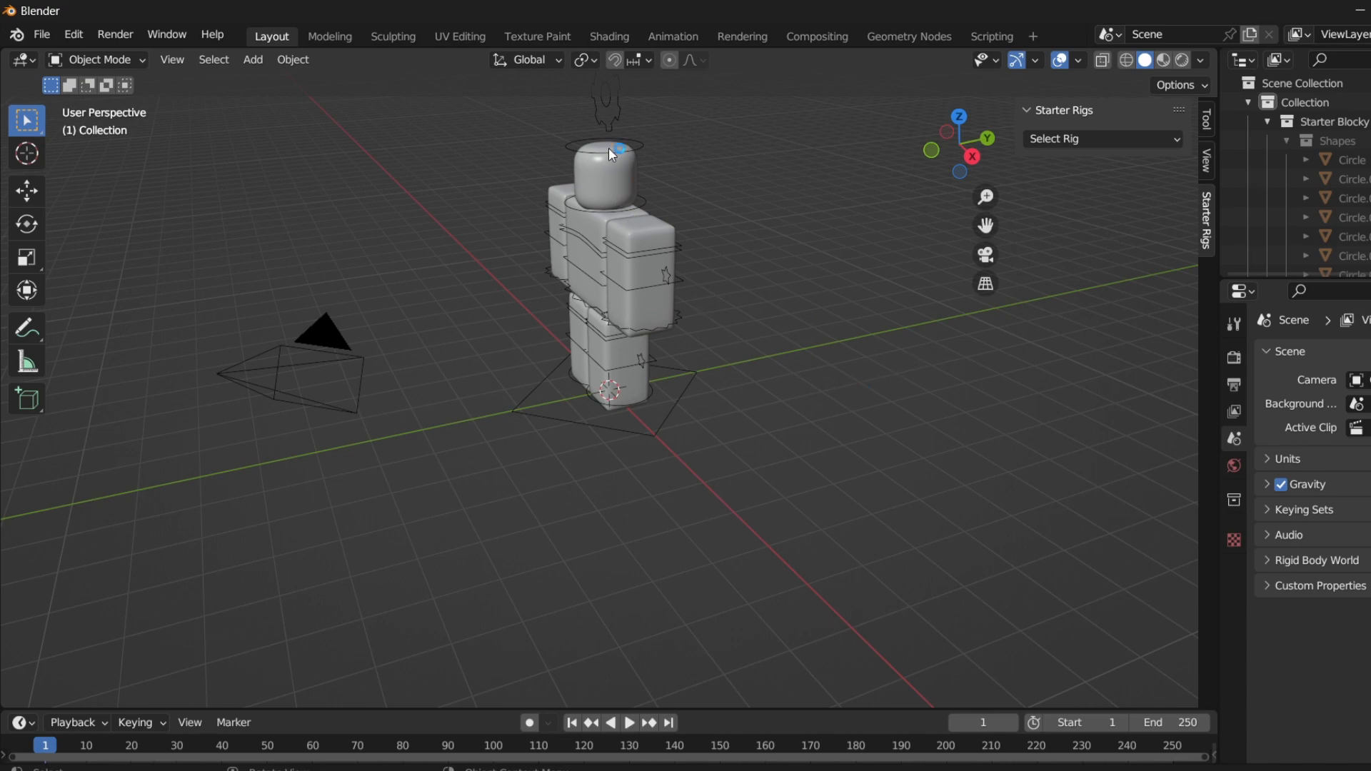
In the Shading workspace, give the blocky rig the Classic Vampire face texture and load Handle1_diff.png as its main texture.
click(603, 36)
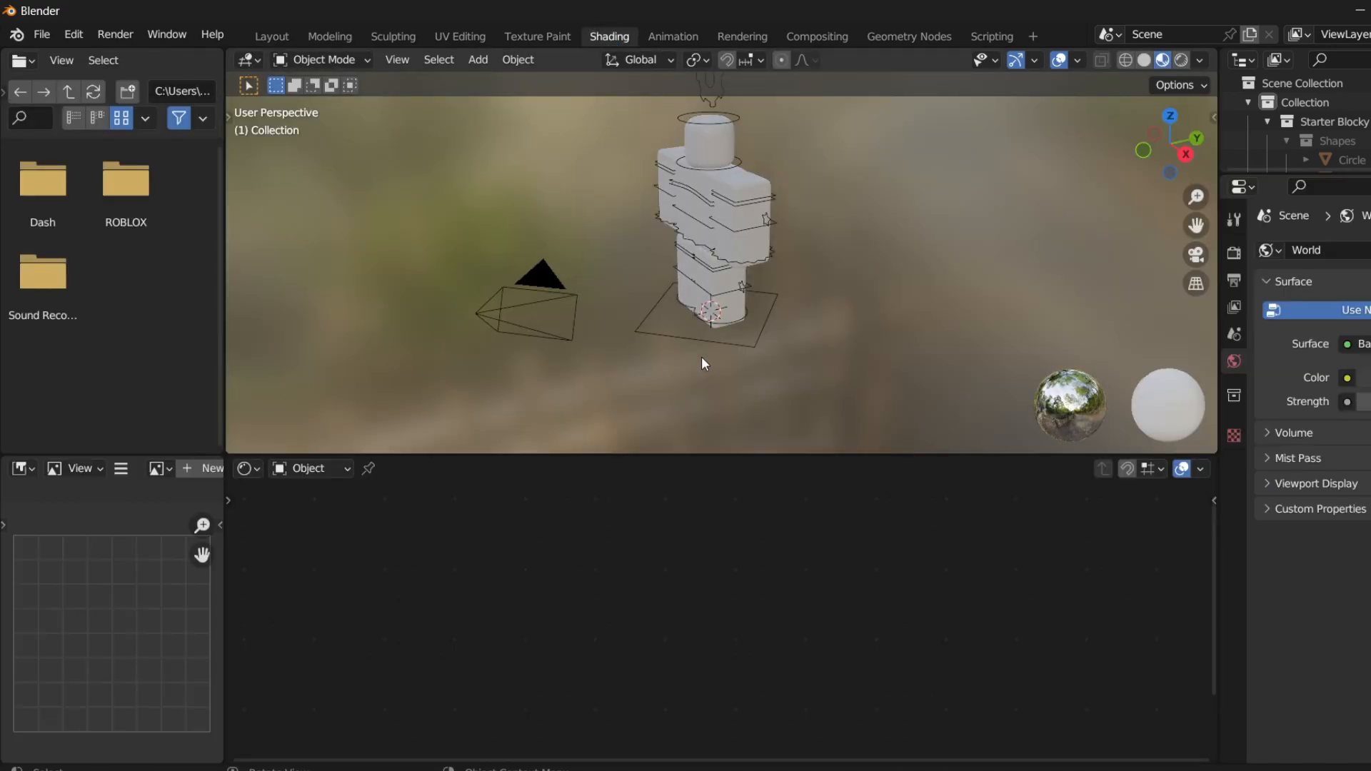
click(743, 243)
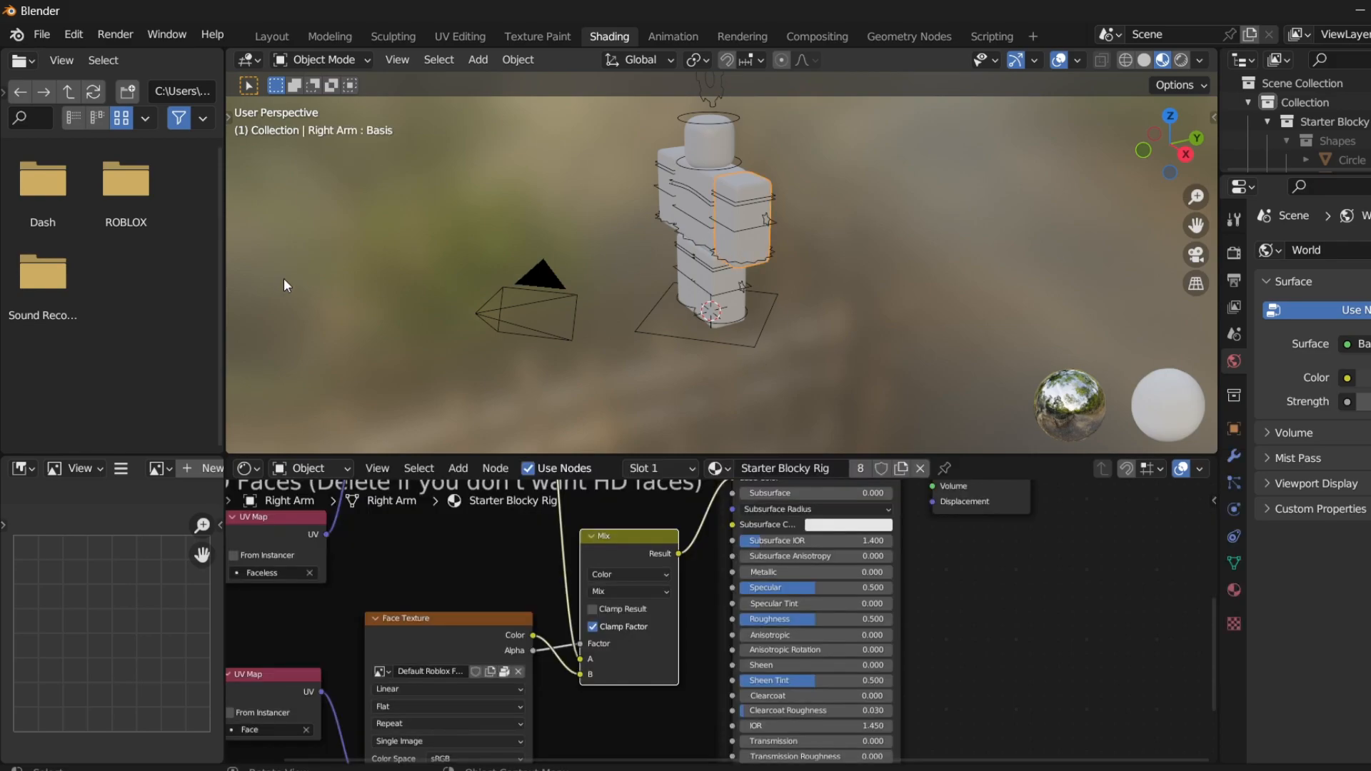
click(520, 672)
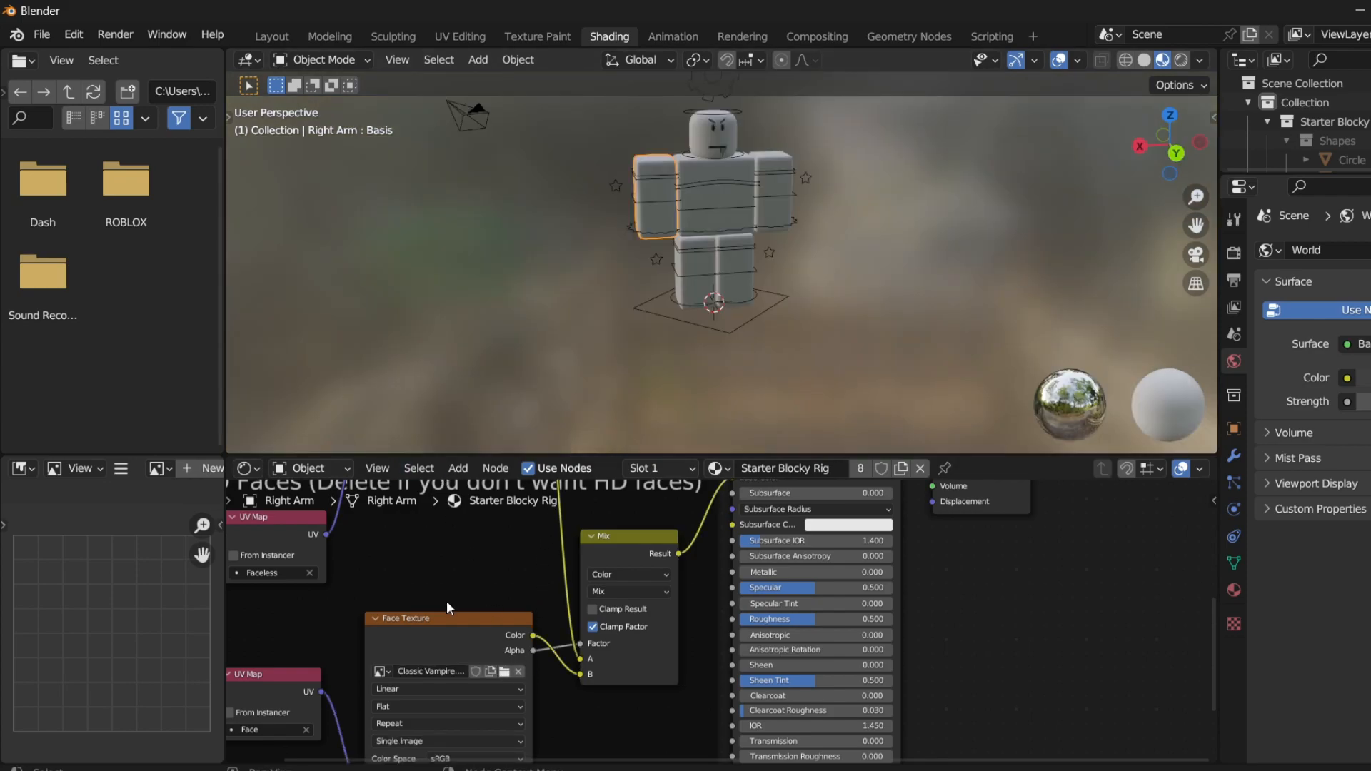
middle_drag(474, 580, 530, 630)
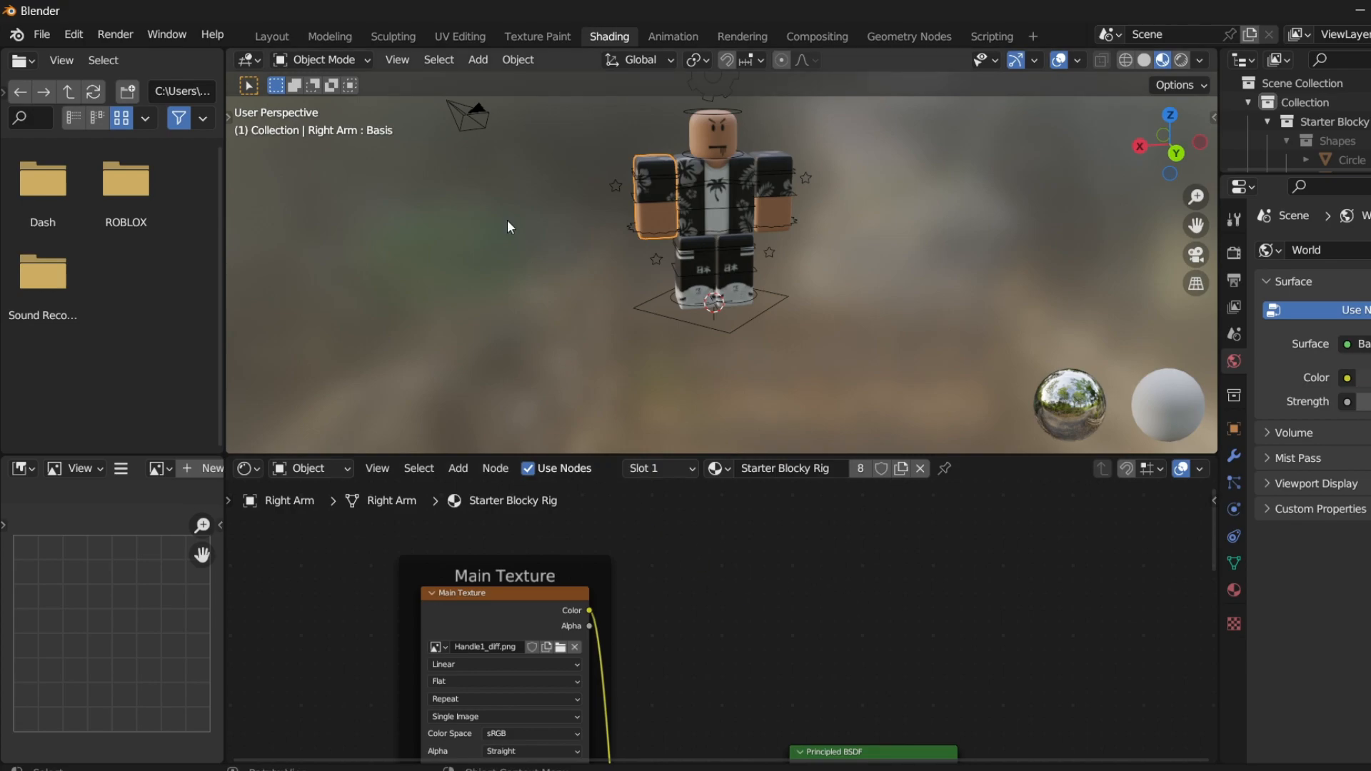
Return to the Layout workspace and import dax.obj as a legacy Wavefront OBJ with Split by Group enabled.
click(271, 36)
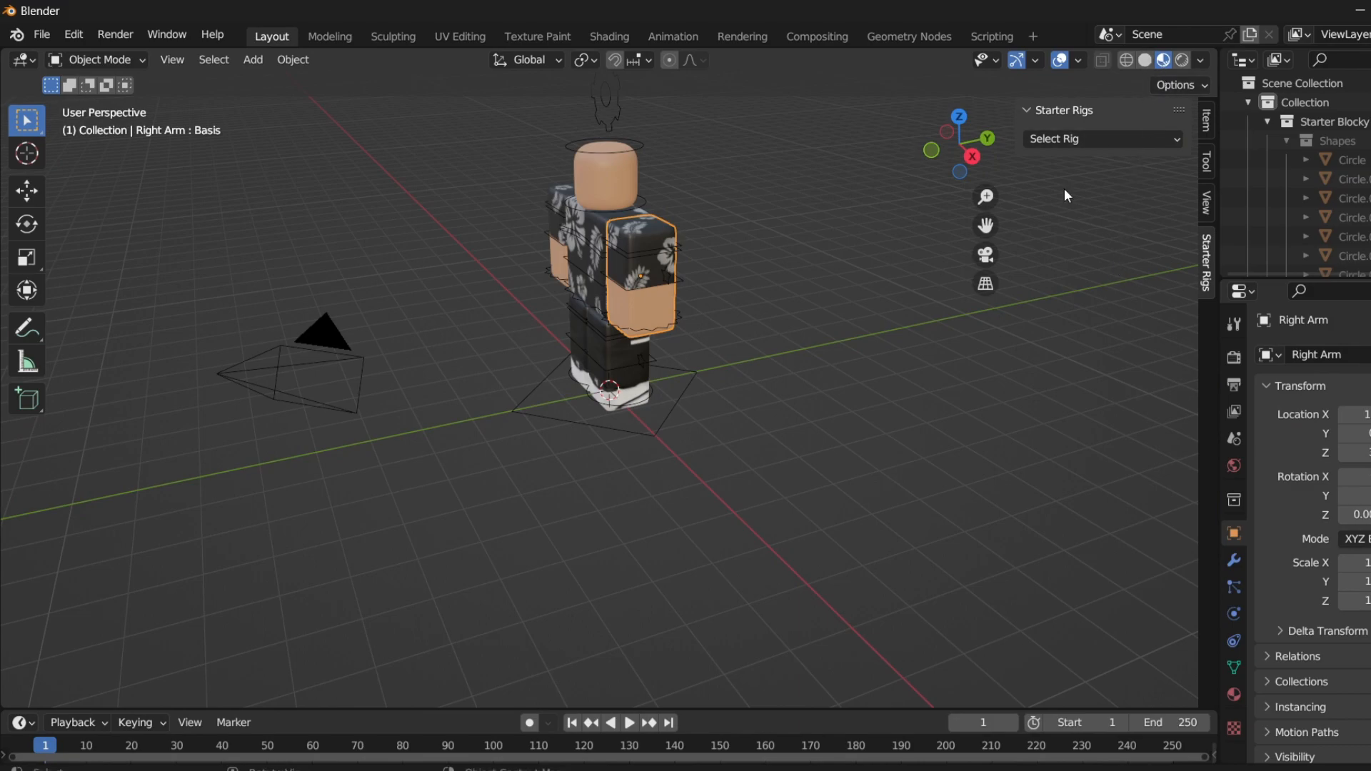
middle_drag(807, 453, 385, 478)
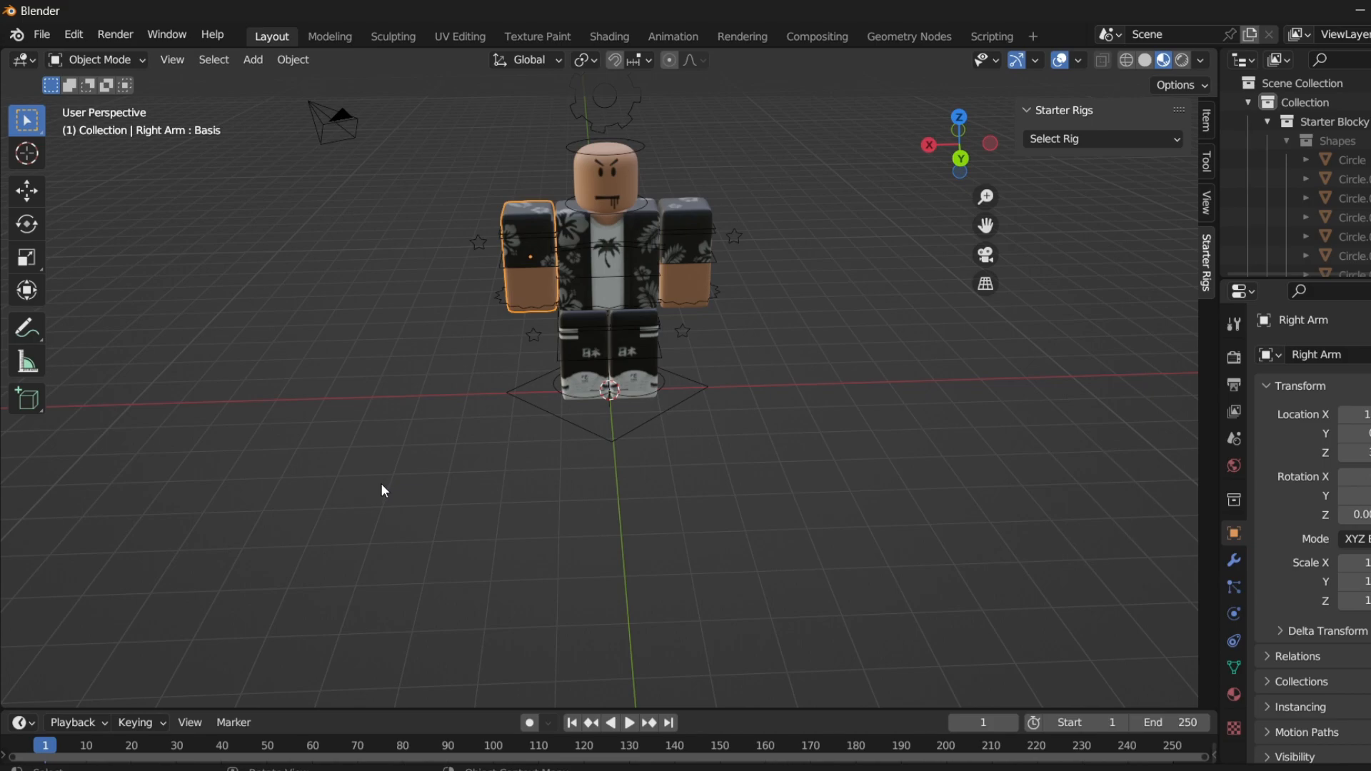
click(45, 36)
mouse_move(79, 286)
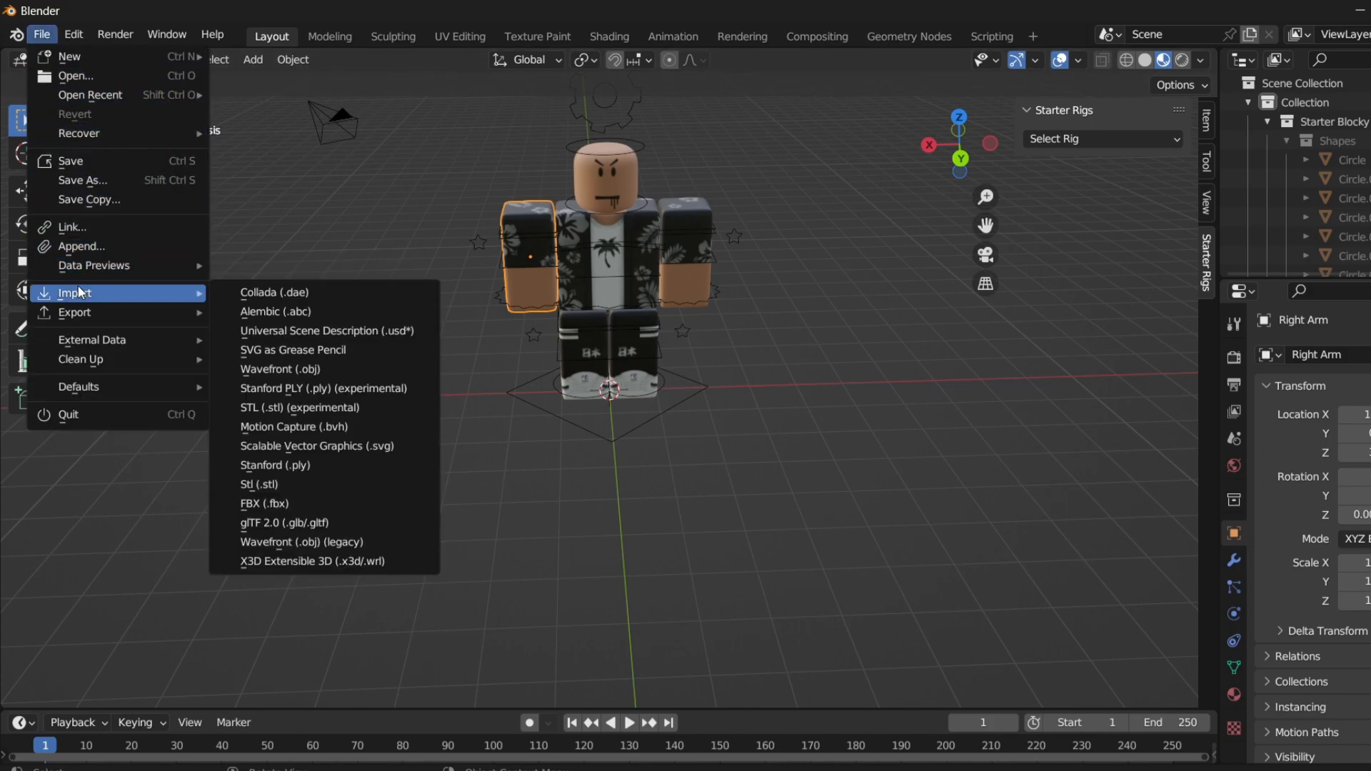
click(366, 543)
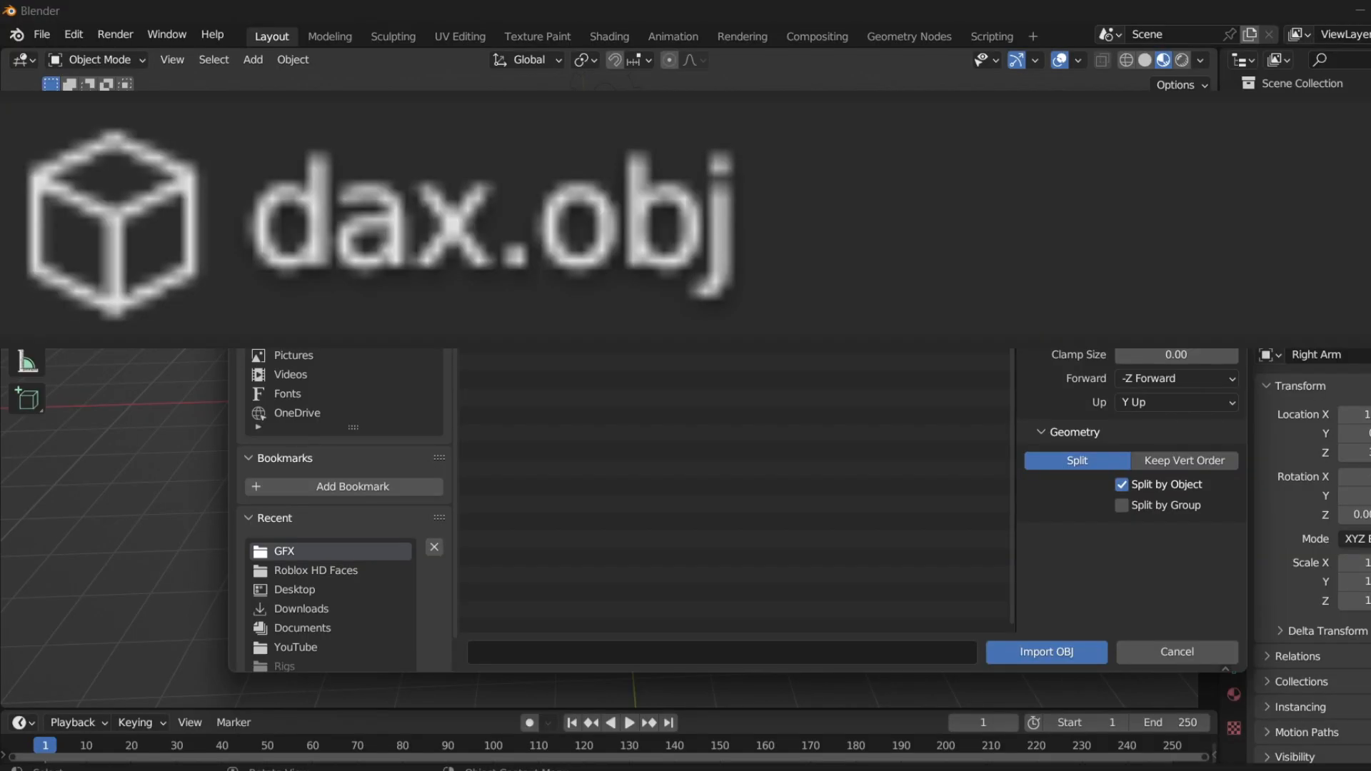
text(dax.obj)
click(1121, 510)
click(1040, 647)
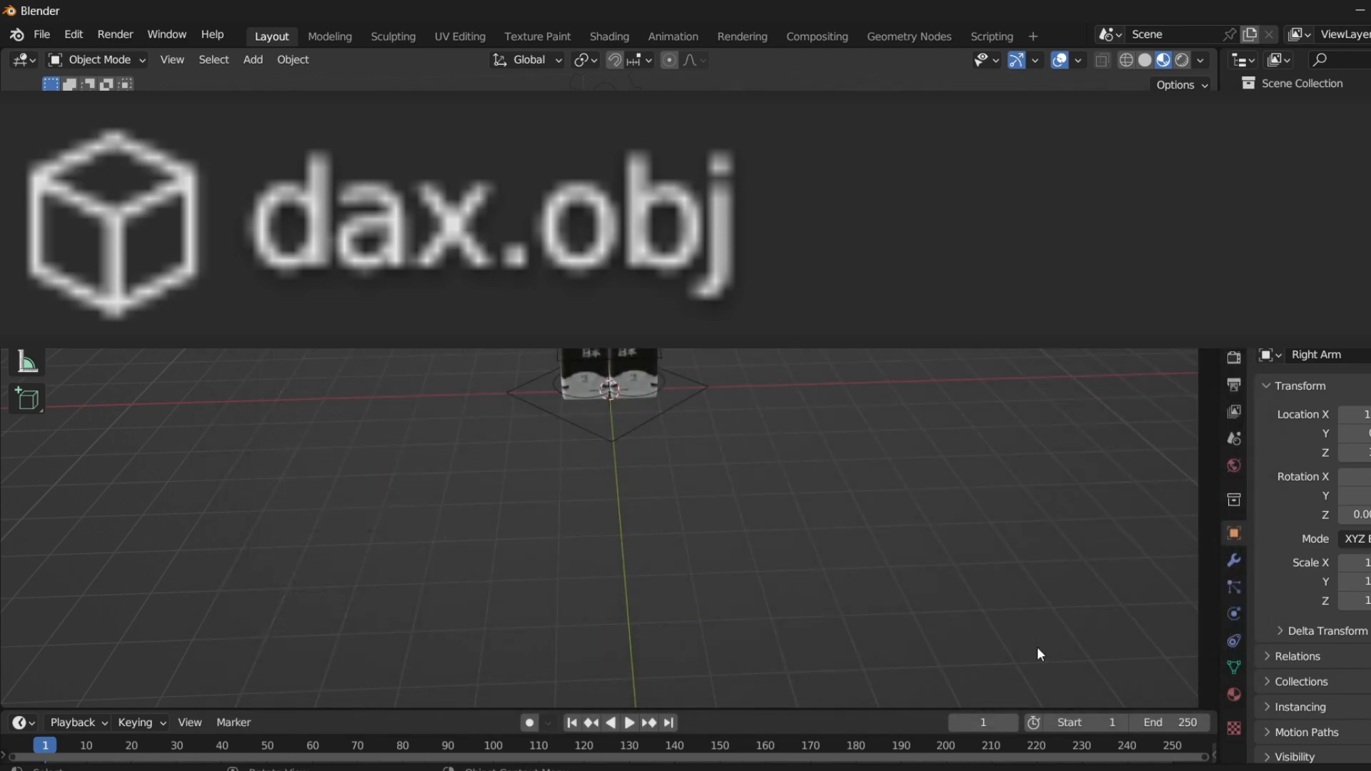
click(950, 538)
middle_drag(951, 538, 941, 524)
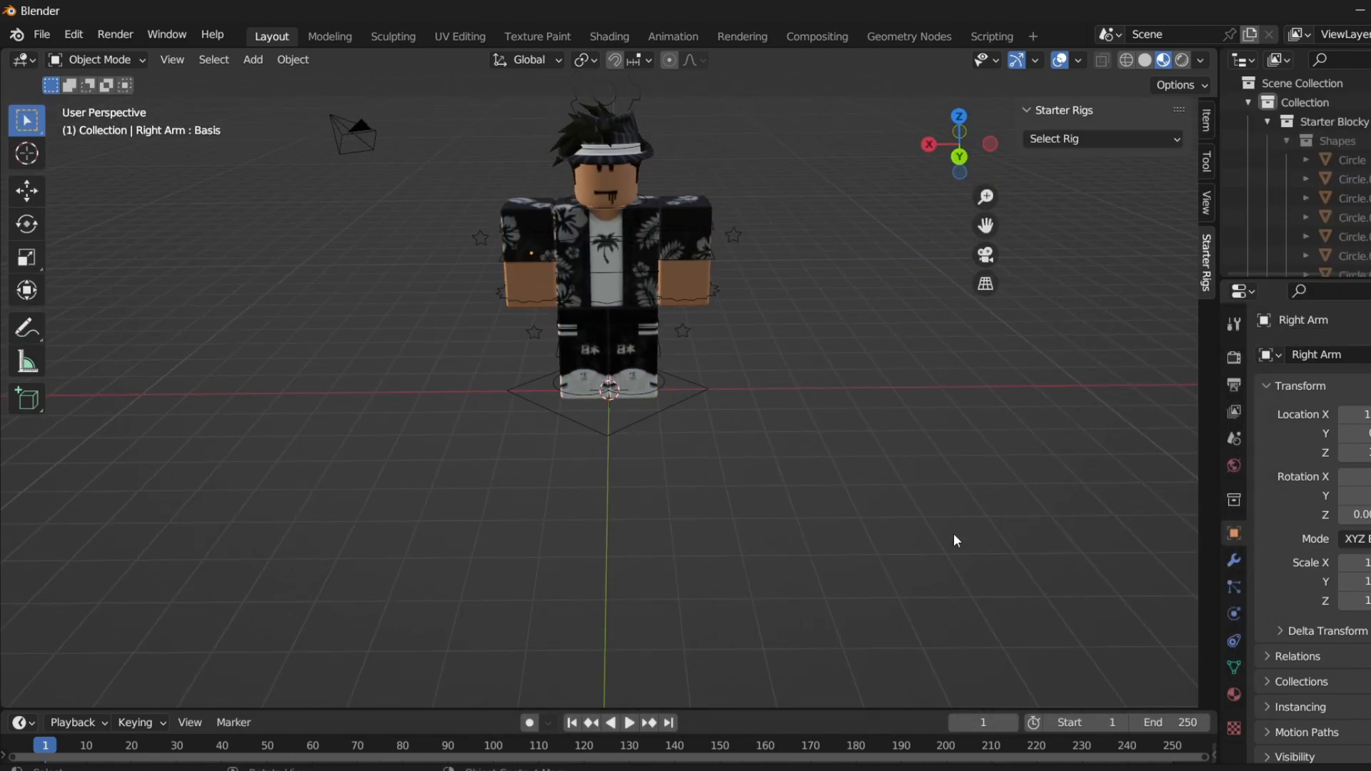
Delete the imported body meshes Rig1 through Rig6, keeping Handle1 and Handle2.
scroll(1310, 214, down, 10)
click(1310, 258)
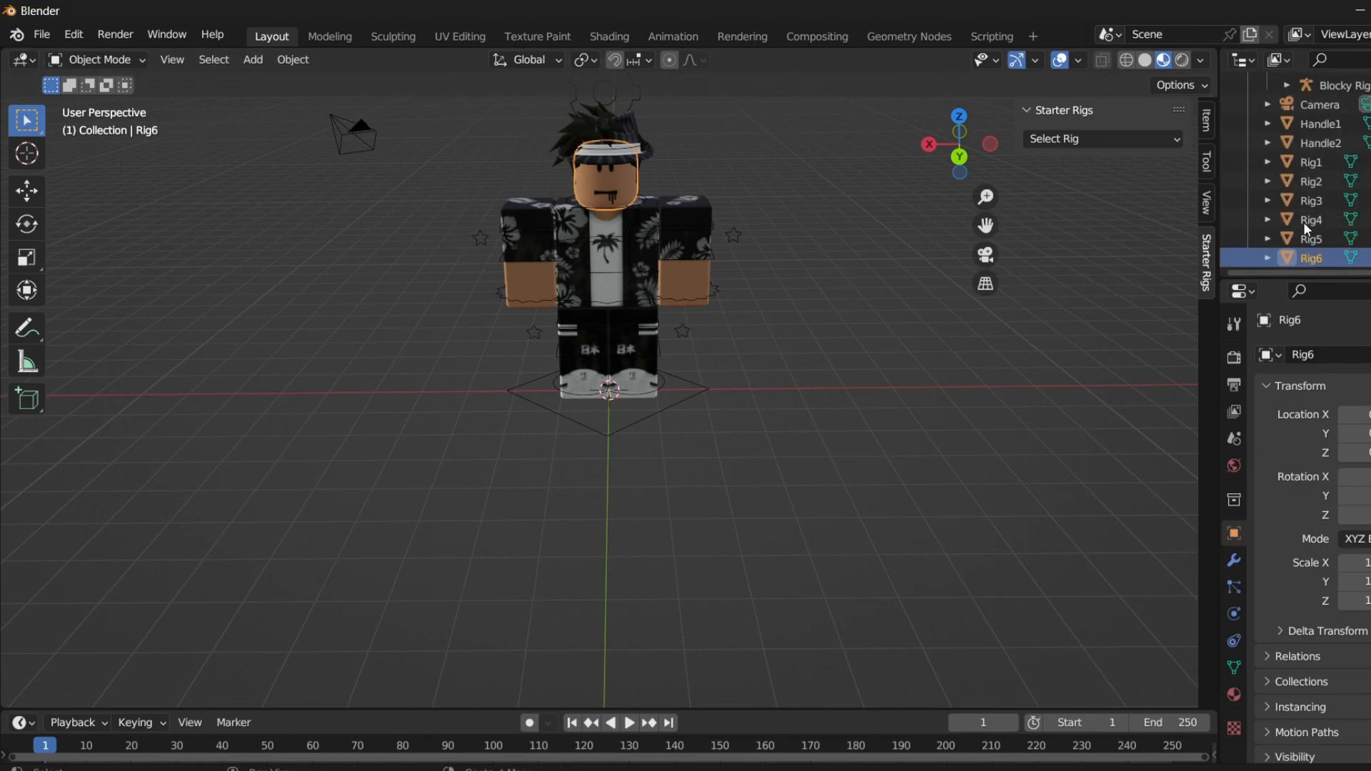
shift+click(1302, 166)
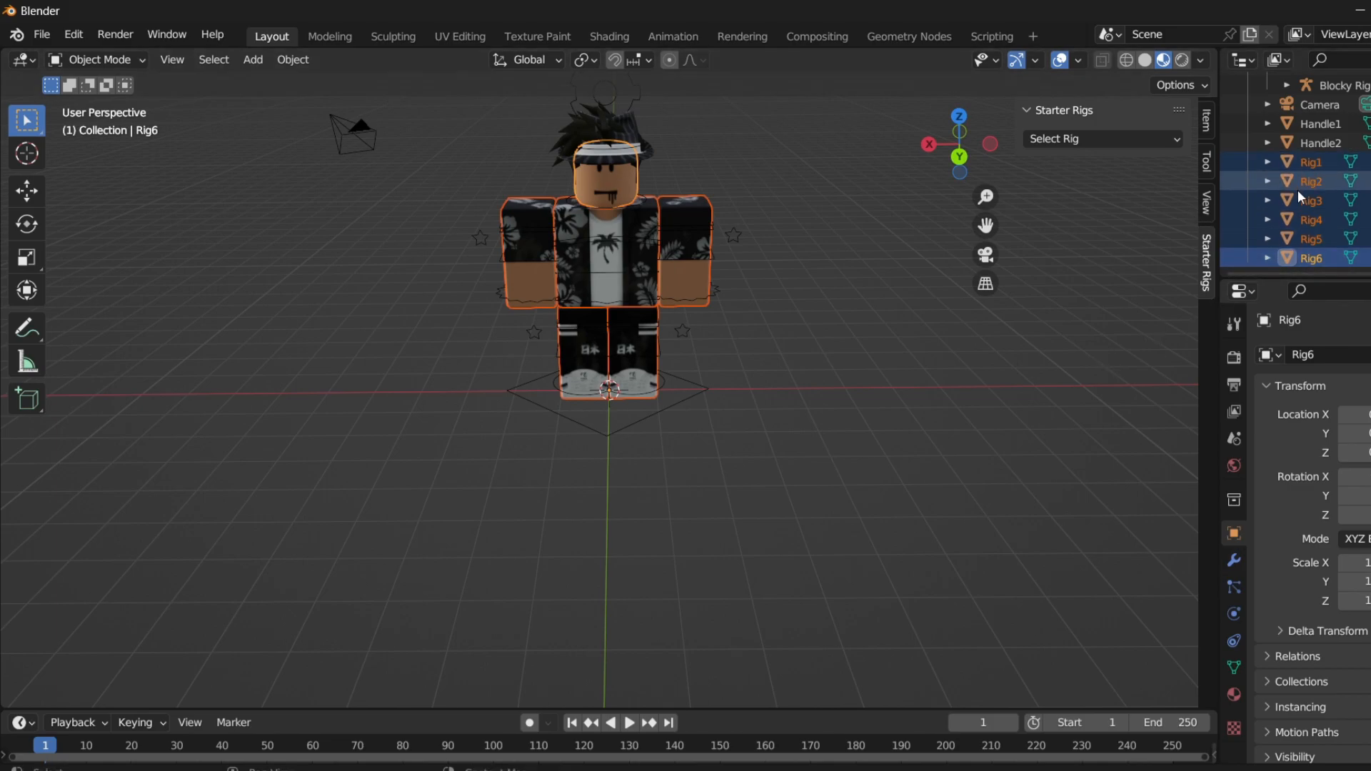
key(Delete)
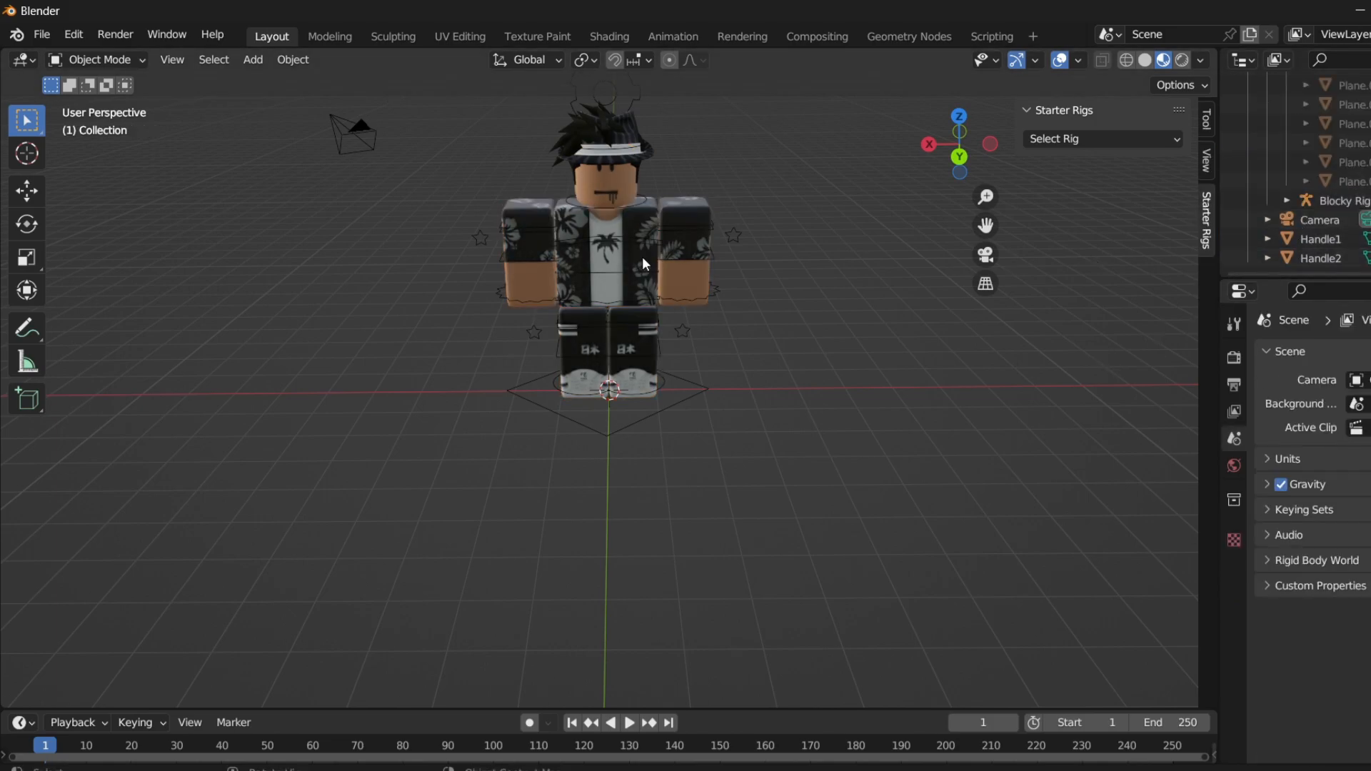
Put the Blocky Rig armature in Pose Mode and parent Handle1 and Handle2 to its head bone with the Bone option.
click(730, 243)
click(92, 60)
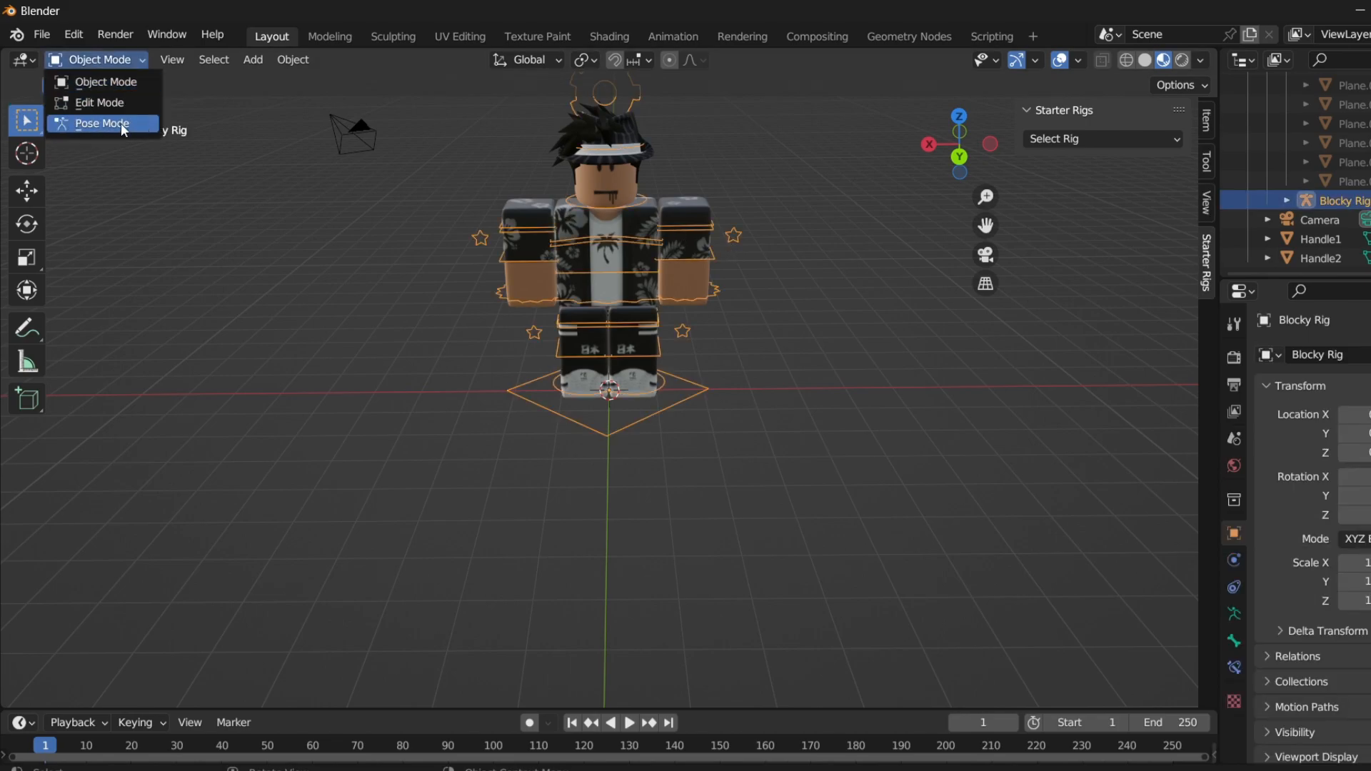
click(120, 126)
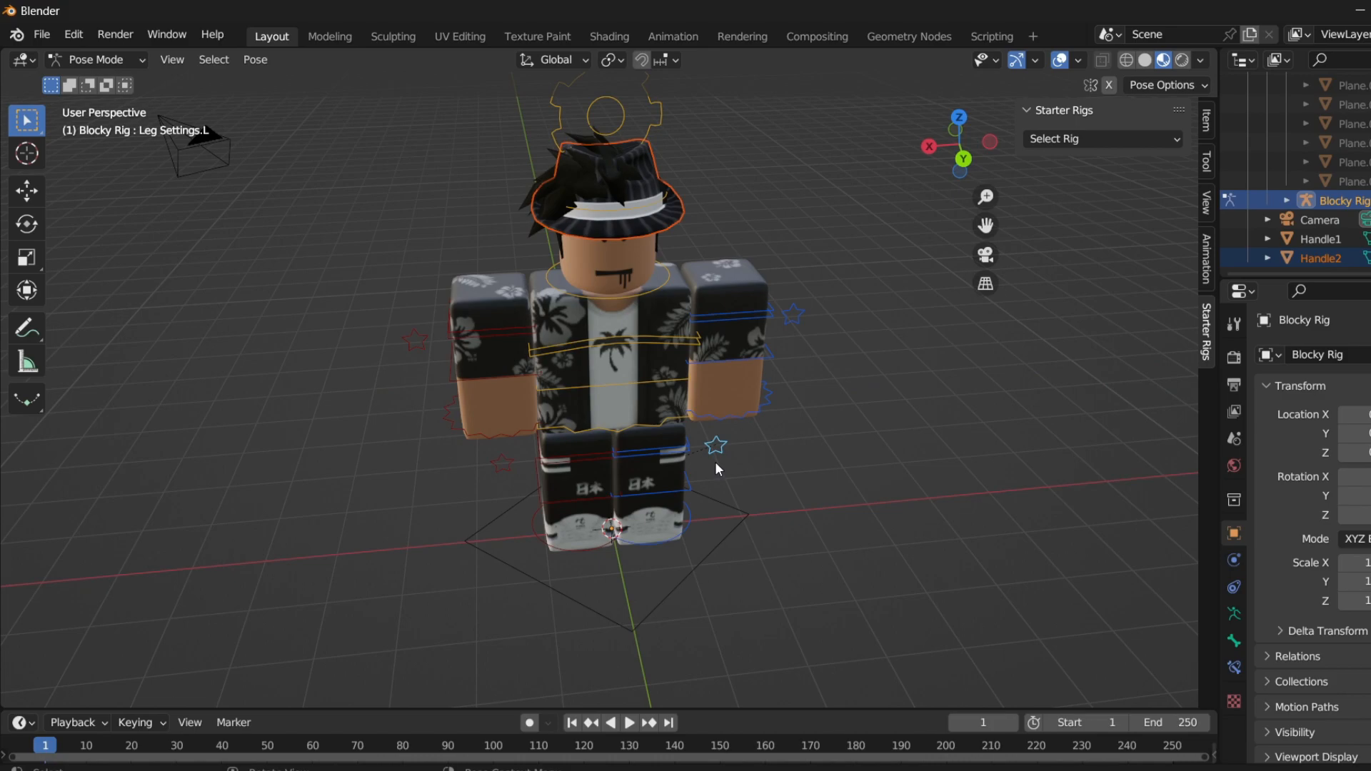
shift+click(1317, 242)
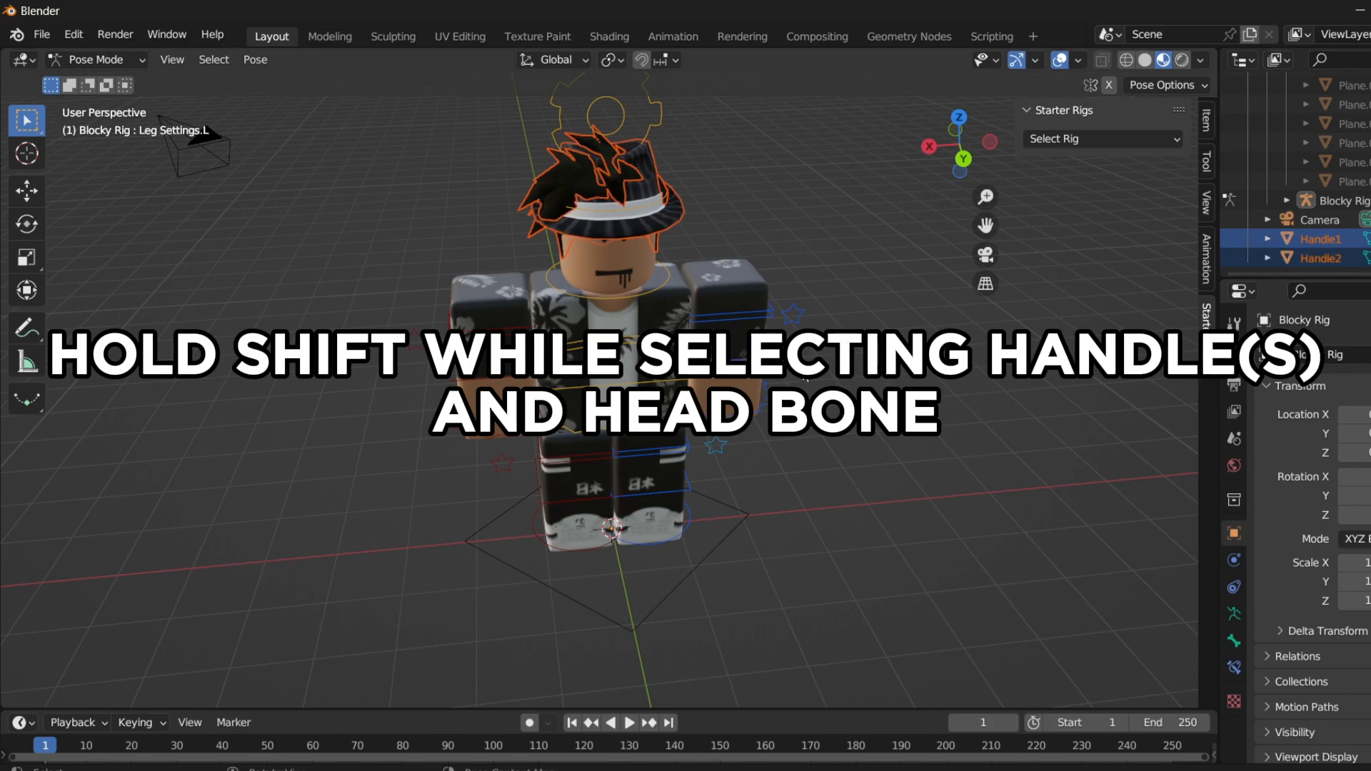
middle_drag(711, 235, 731, 342)
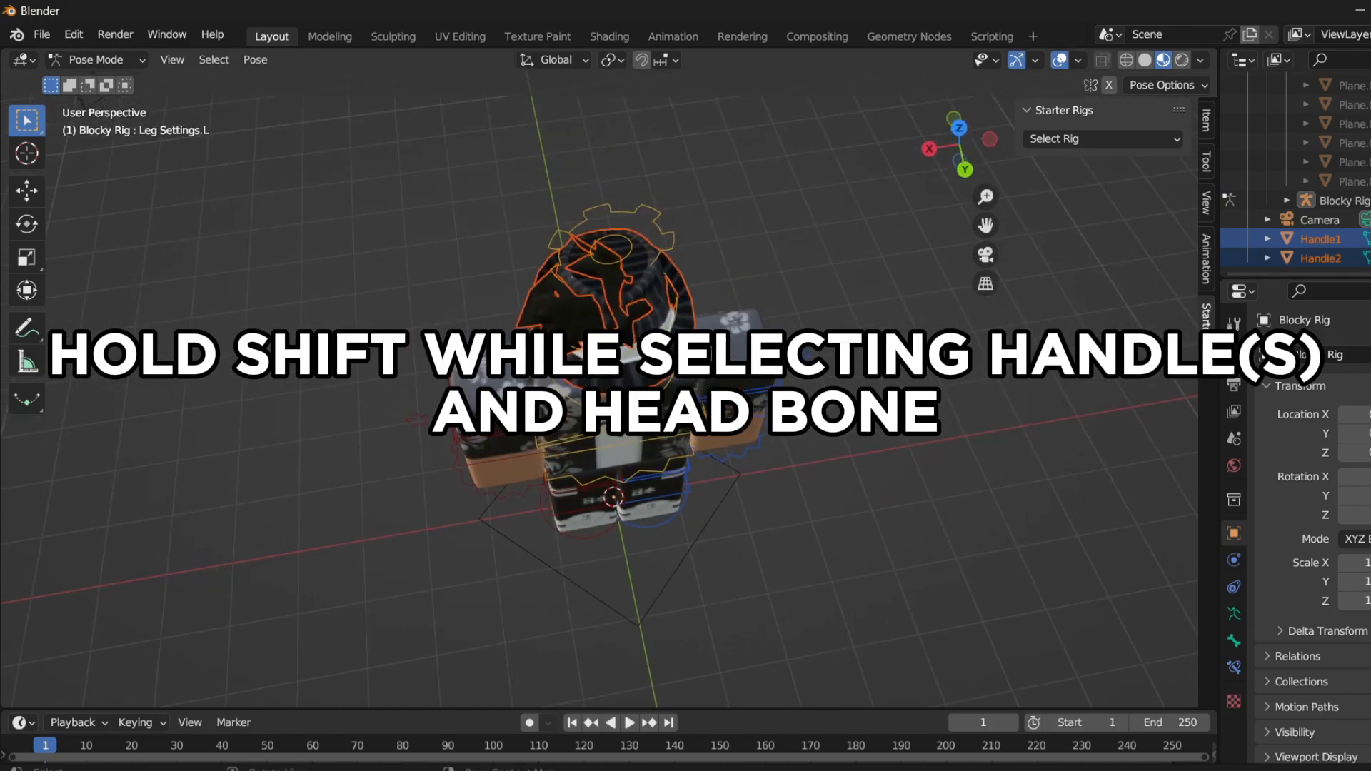
scroll(731, 342, up, 3)
scroll(698, 317, up, 3)
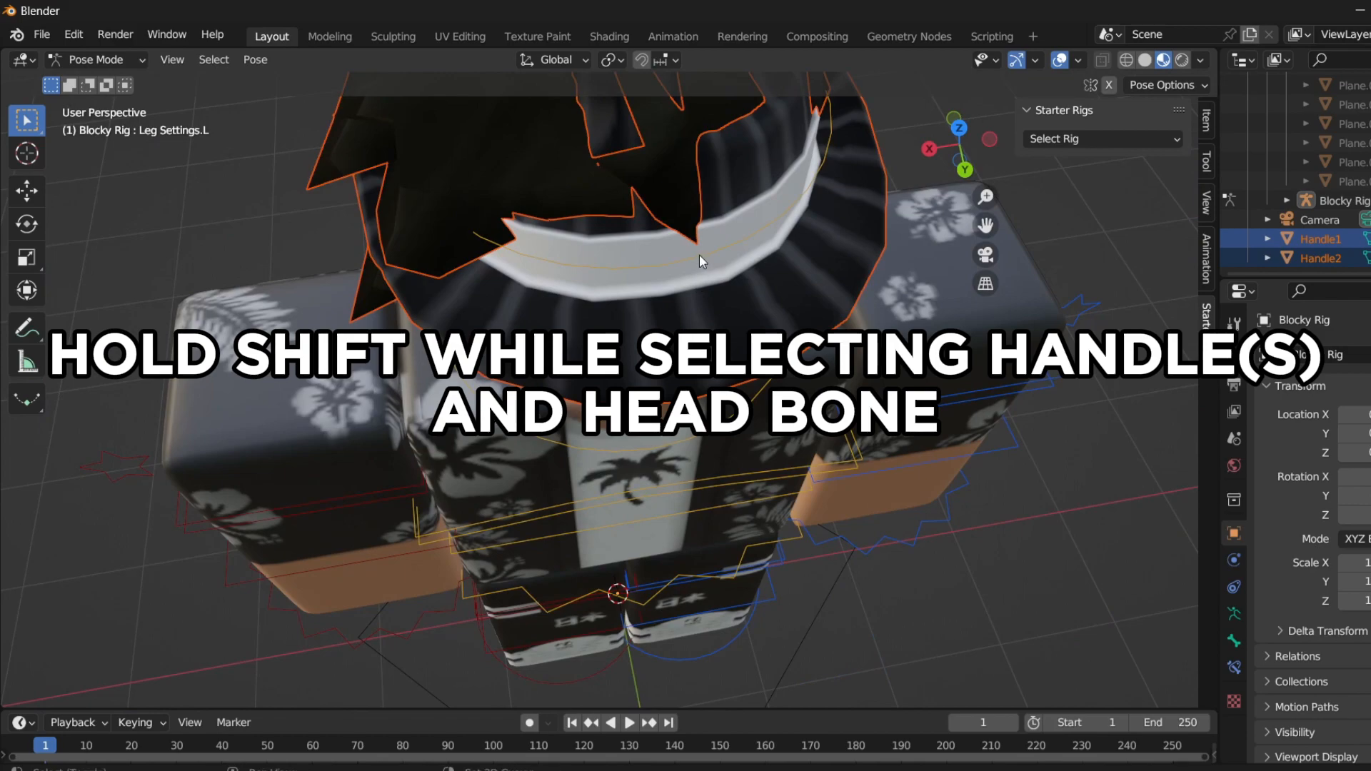
shift+click(701, 259)
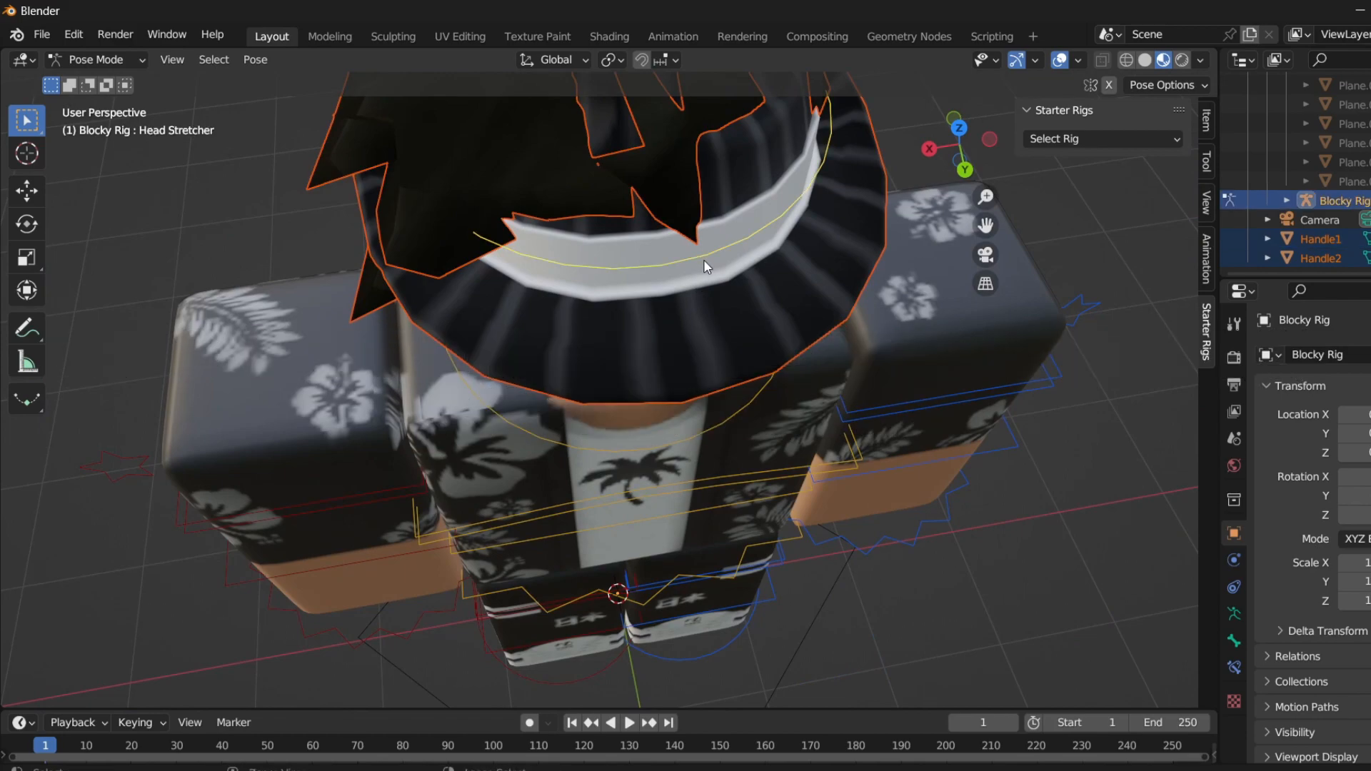
key(ctrl+p)
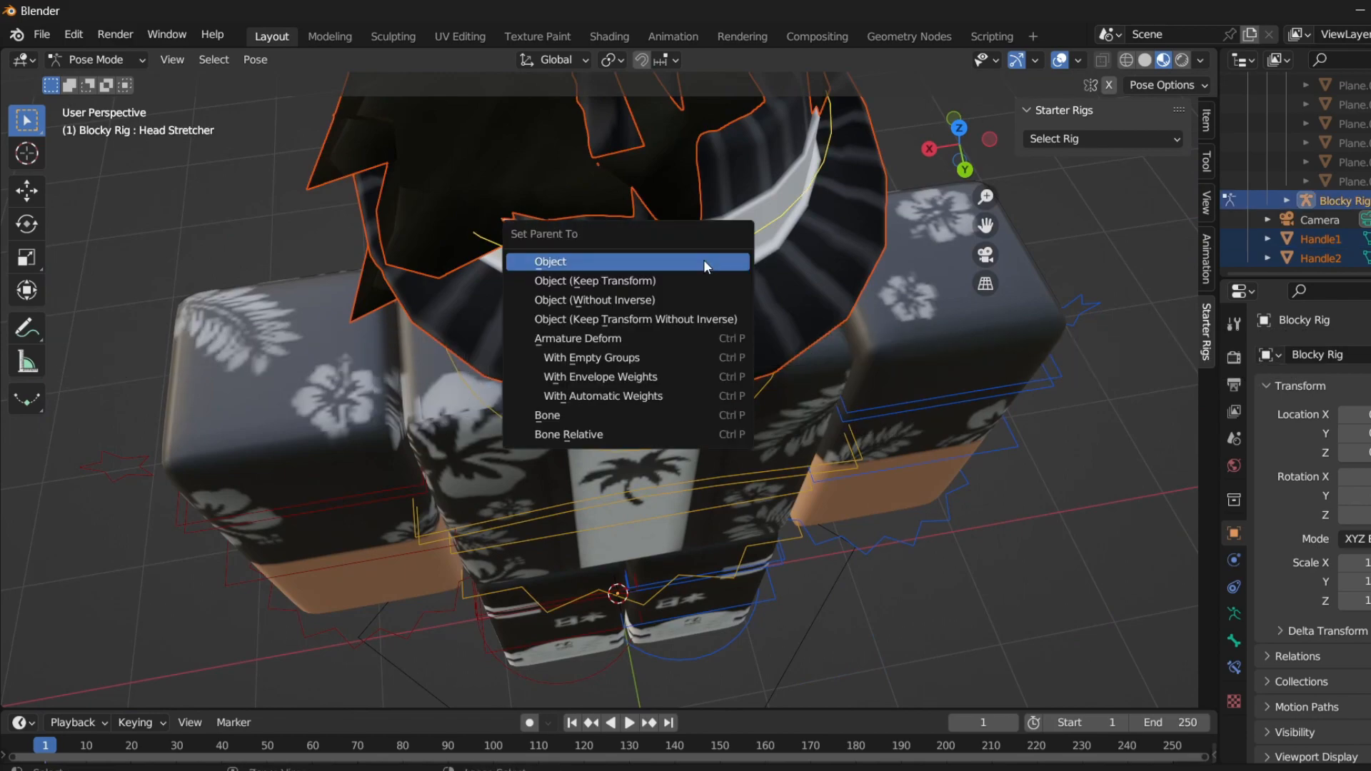
click(605, 416)
Try rotating the head bone to check that the hair and hat follow it, and undo the rotation.
scroll(718, 366, down, 10)
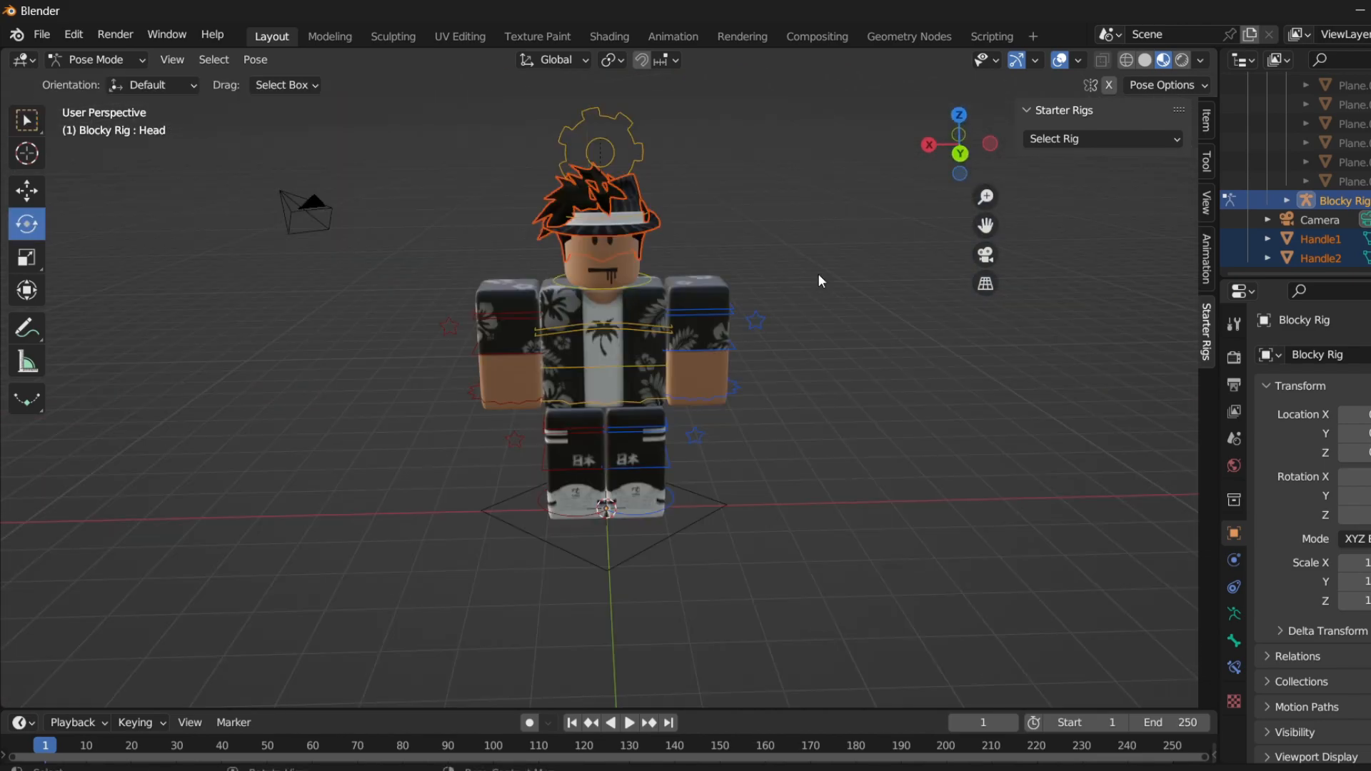
drag(663, 255, 795, 305)
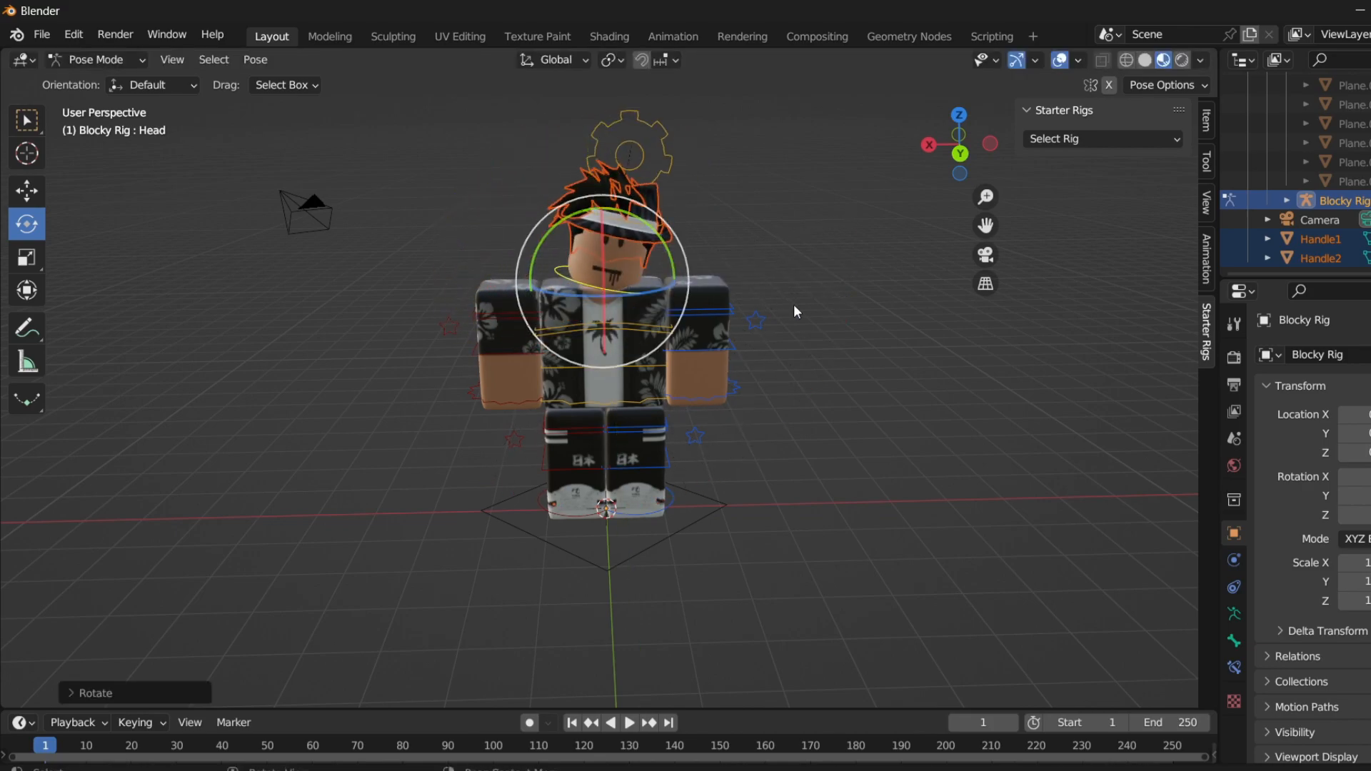
key(ctrl+z)
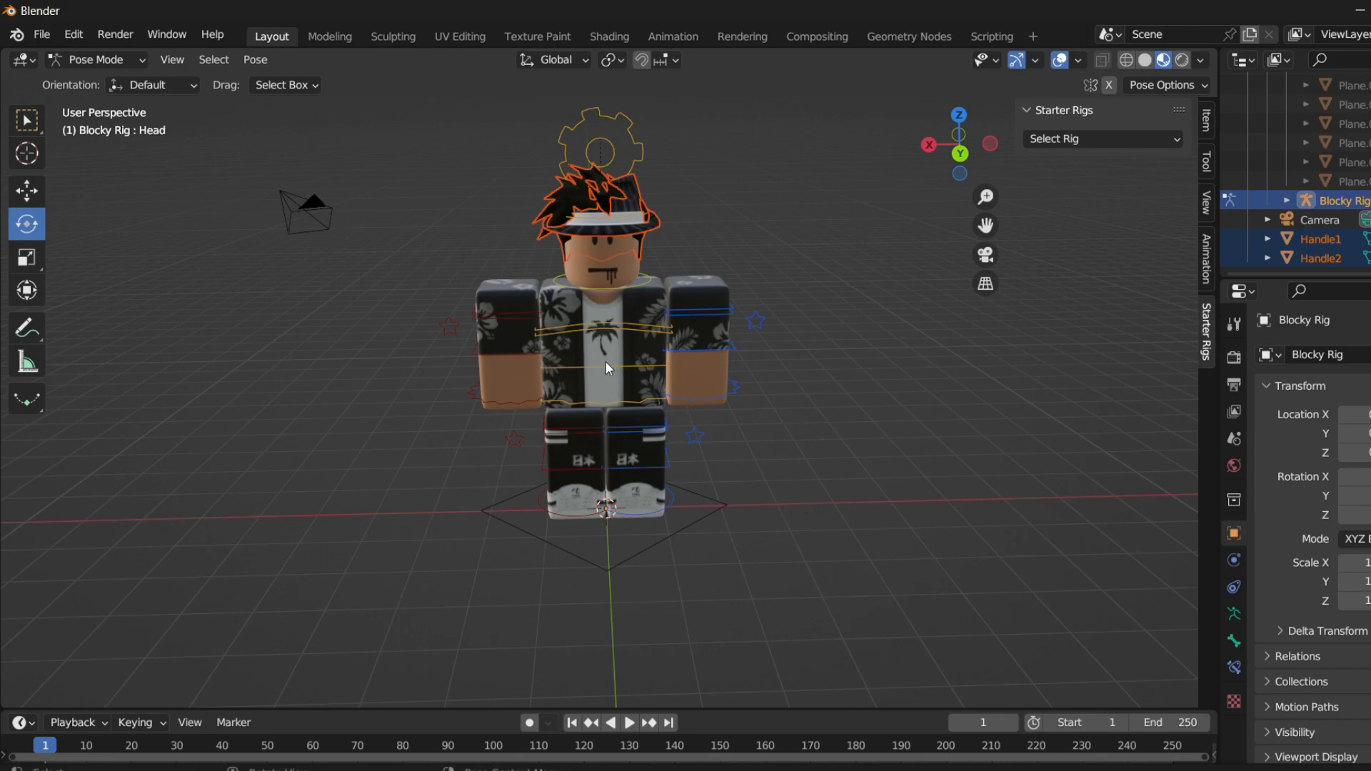
Pose the rig's left arm by rotating its upper and lower bones into a hand-on-hip bend and nudging it upward.
click(703, 310)
click(711, 366)
drag(702, 355, 716, 341)
click(720, 310)
drag(723, 327, 694, 336)
drag(759, 277, 738, 253)
click(26, 191)
drag(695, 253, 692, 238)
Pose the rig's right arm to mirror the left by rotating its lower and upper bones and nudging it upward.
click(505, 357)
click(26, 223)
mouse_move(510, 318)
mouse_down()
mouse_move(498, 323)
mouse_move(510, 339)
mouse_up()
click(499, 314)
middle_drag(446, 300, 469, 301)
drag(485, 335, 513, 338)
drag(559, 263, 583, 287)
click(27, 191)
drag(514, 260, 513, 245)
Refine the rotation of the rig's left arm at the shoulder.
click(666, 292)
click(597, 281)
click(26, 223)
drag(666, 296, 715, 309)
mouse_move(833, 325)
middle_down()
mouse_move(848, 294)
mouse_move(821, 300)
middle_up()
Rotate the rig's left lower and upper leg bones slightly so the leg steps forward.
click(689, 483)
drag(690, 484, 664, 471)
click(675, 428)
drag(684, 389, 689, 393)
middle_drag(915, 320, 750, 418)
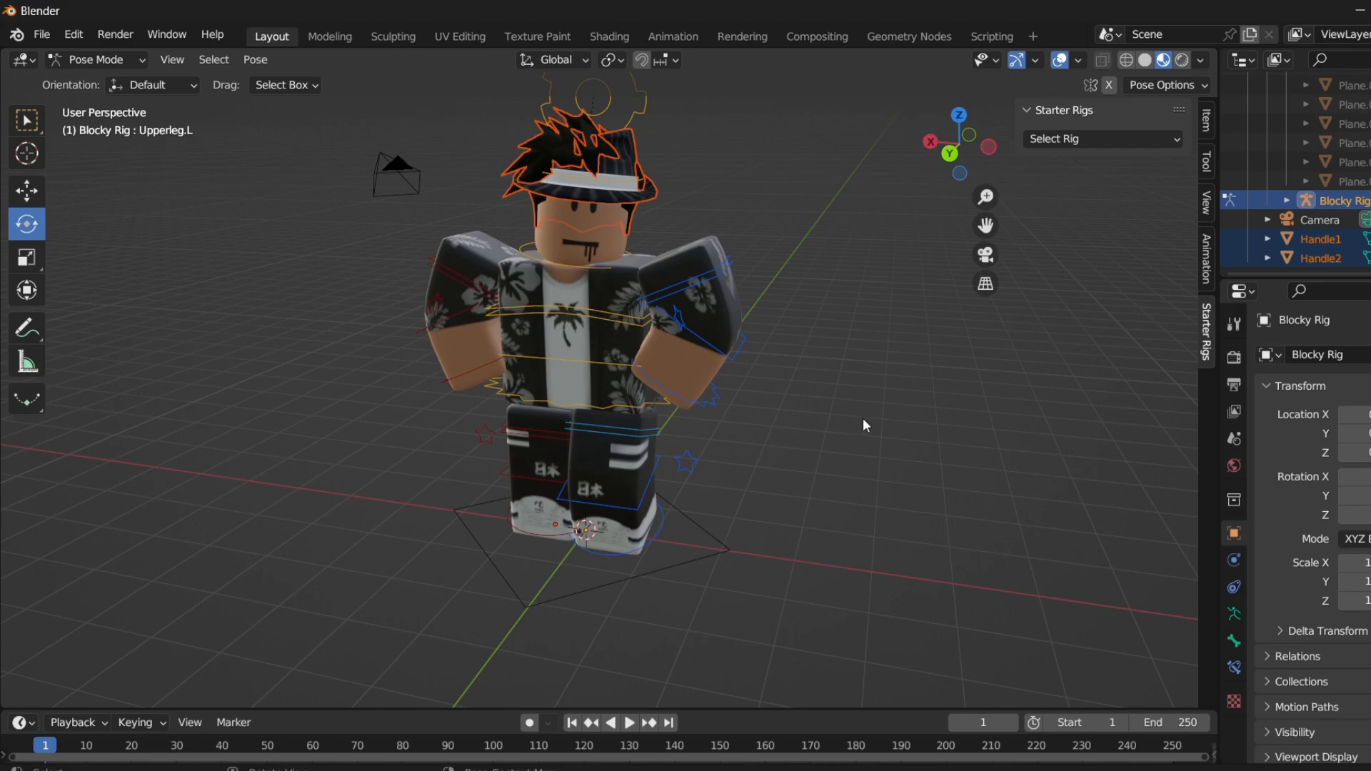
Switch to the camera view and use Walk Navigation to frame the posed character from the front.
click(992, 256)
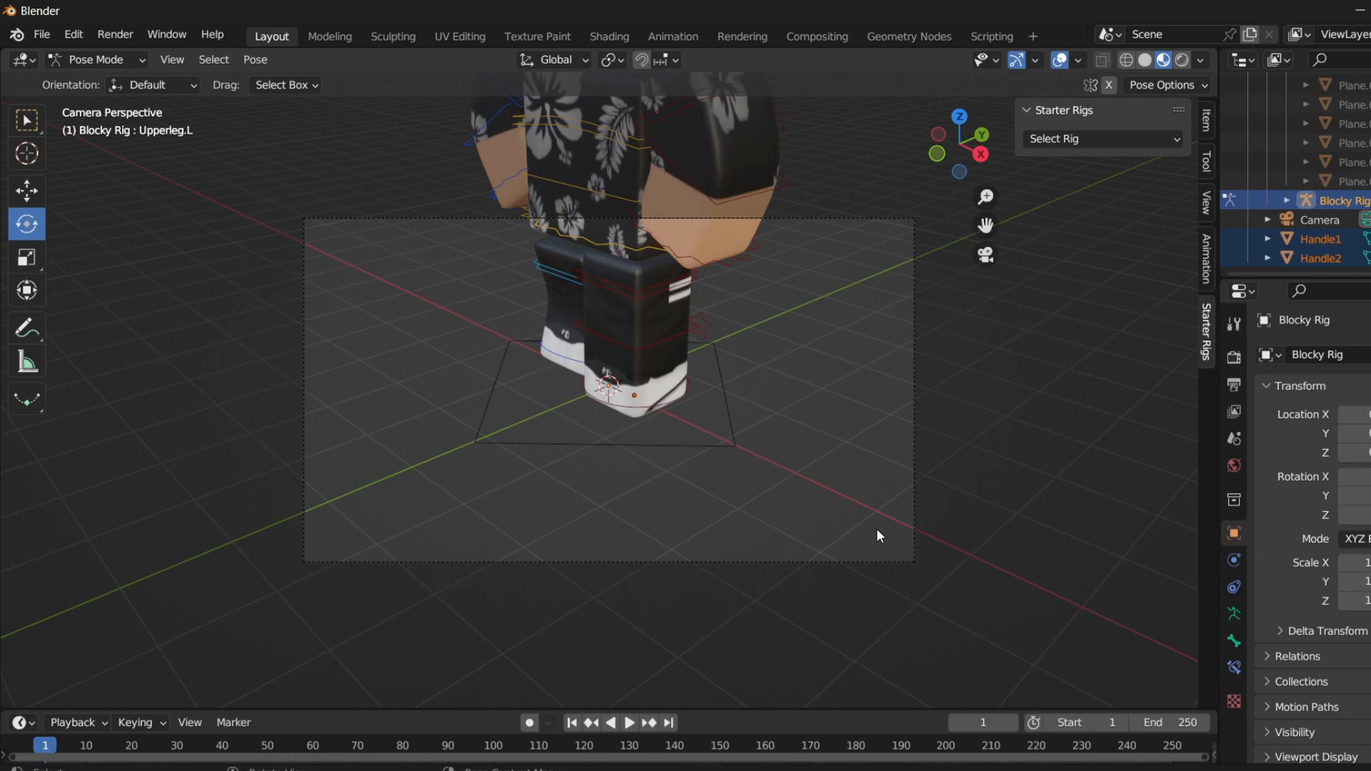
click(167, 59)
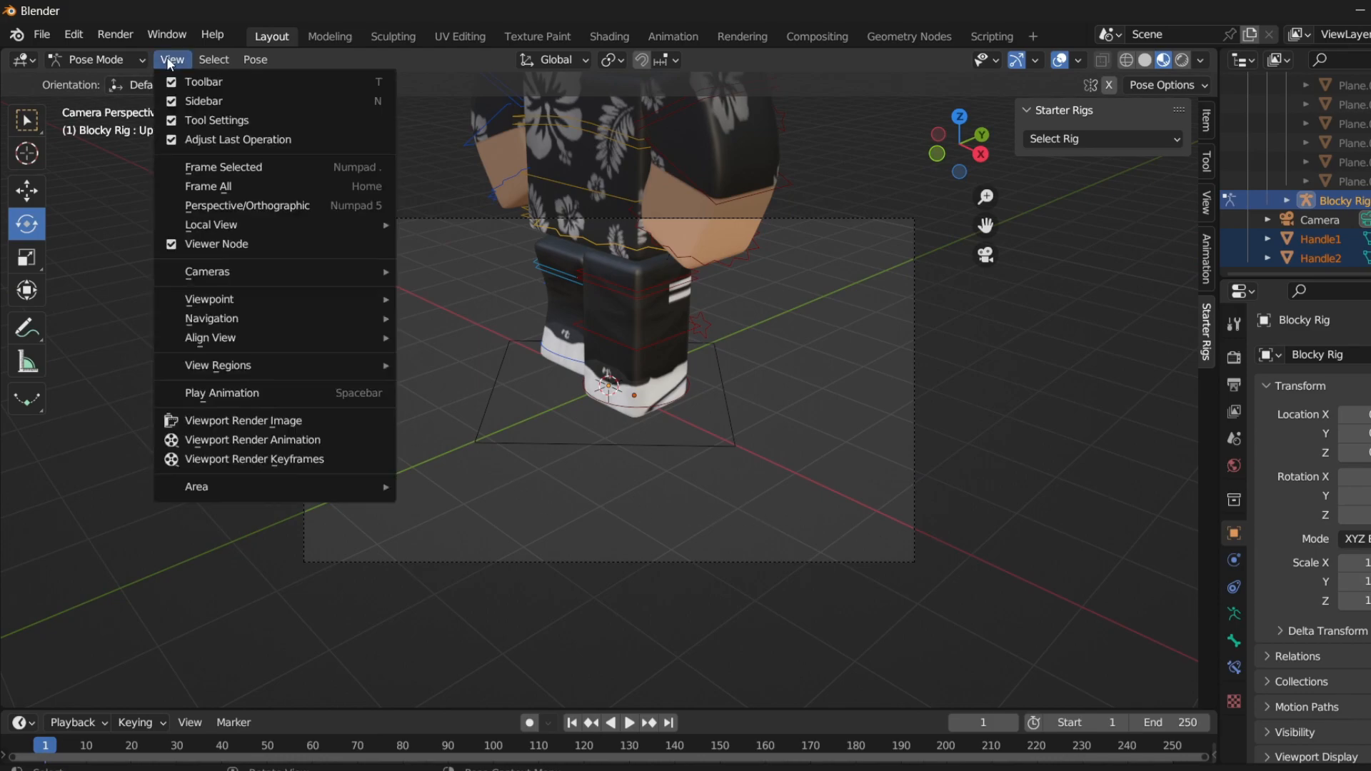
mouse_move(213, 303)
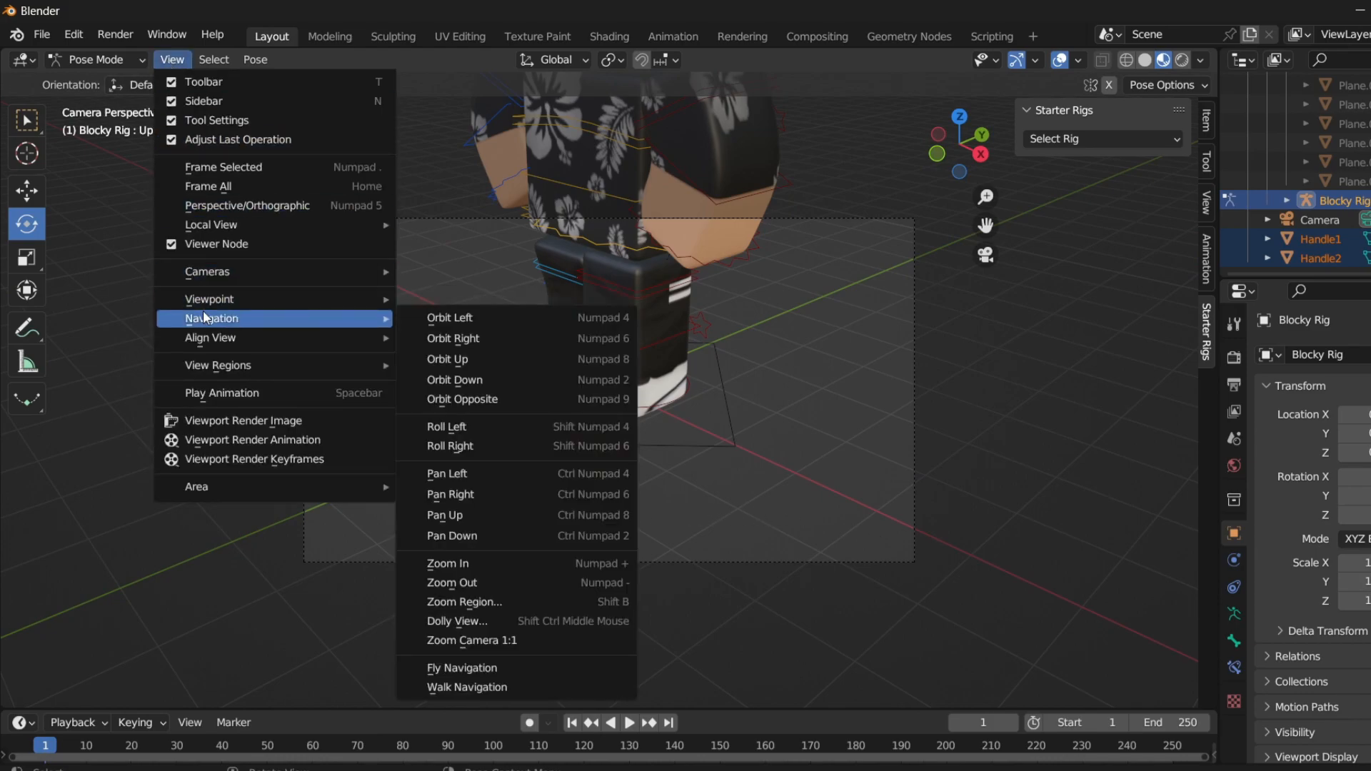
click(467, 687)
key(d)
key(w)
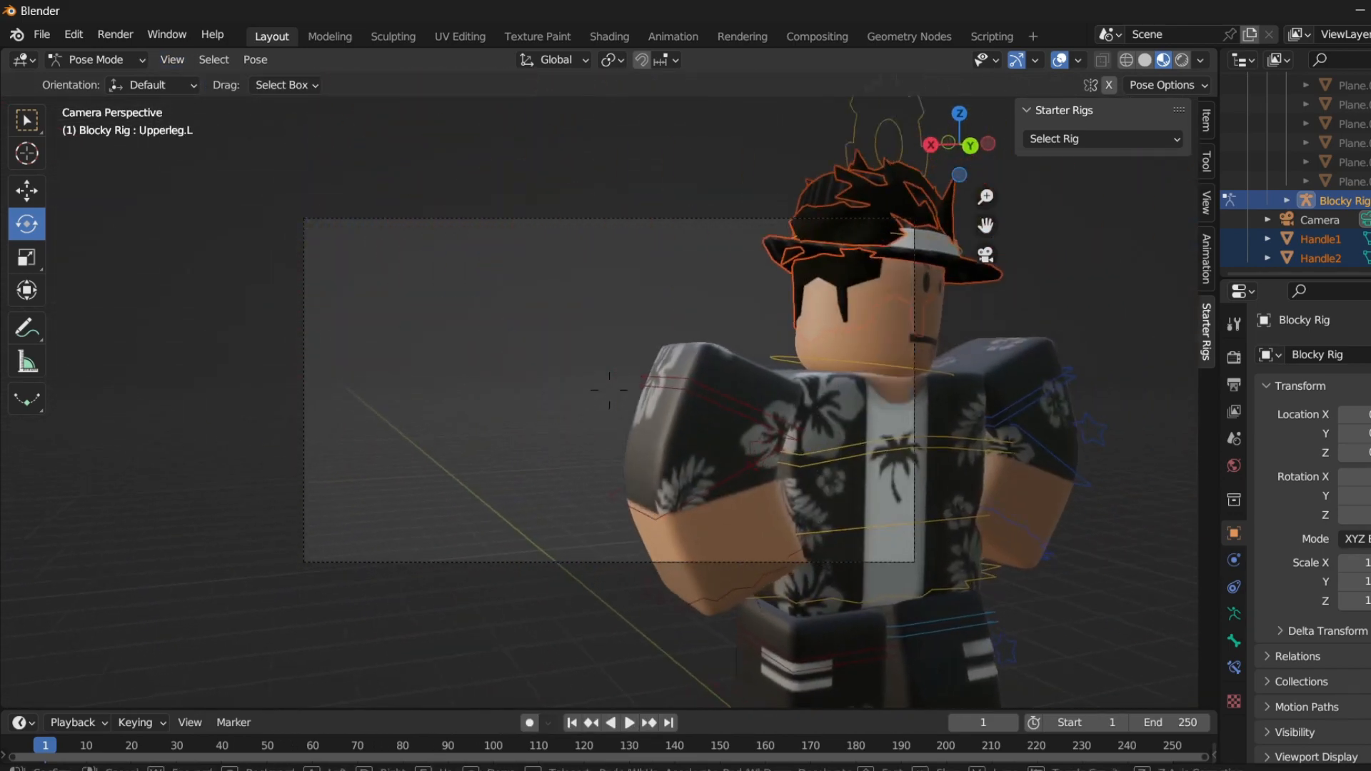
key(s)
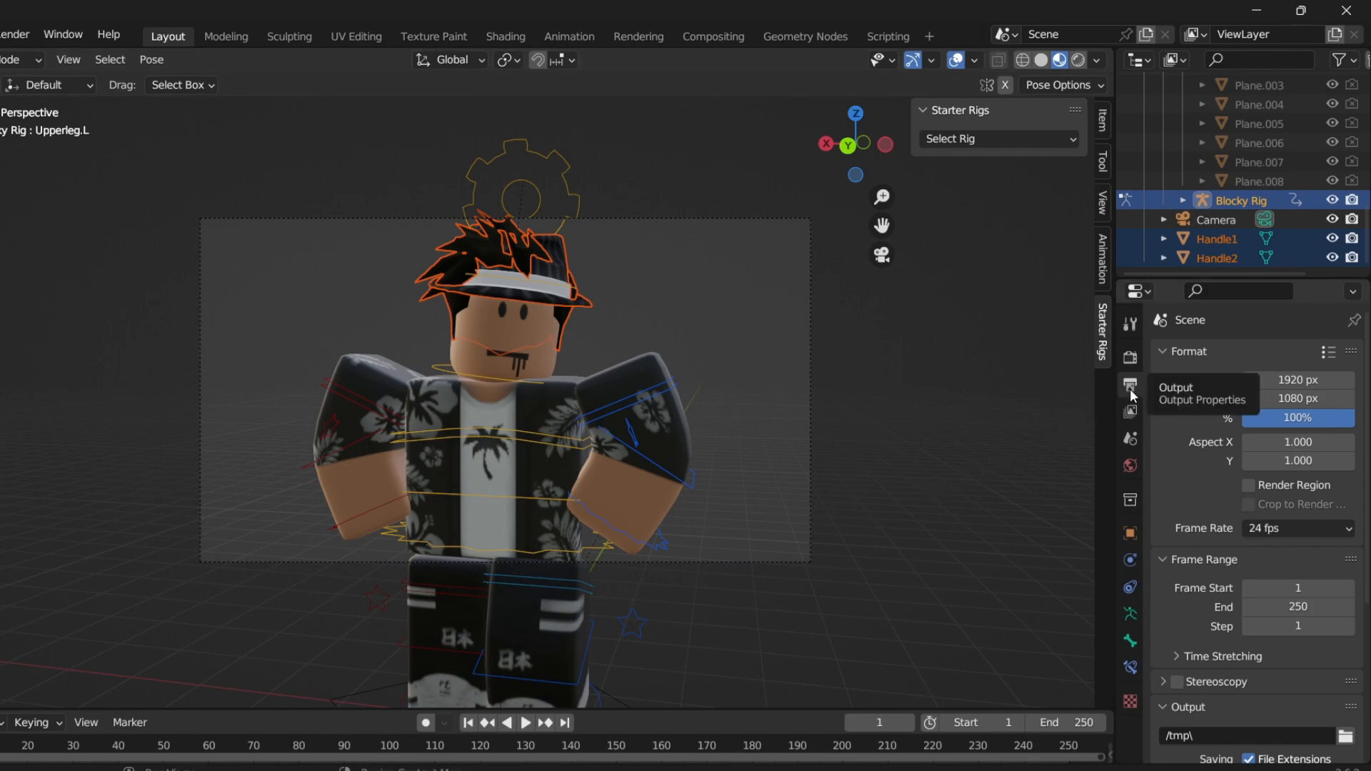
Set the render output resolution to 1000 × 1000 px.
click(1282, 378)
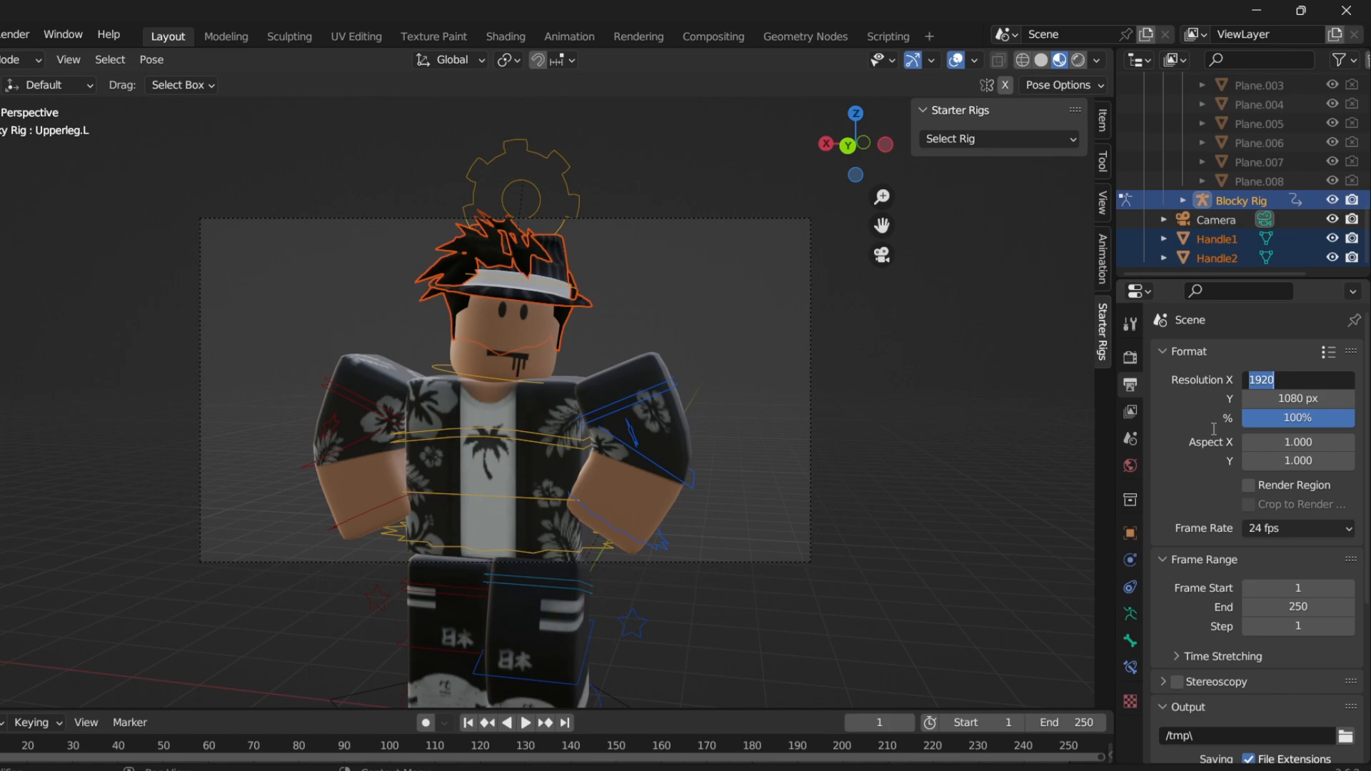
text(1000)
key(Return)
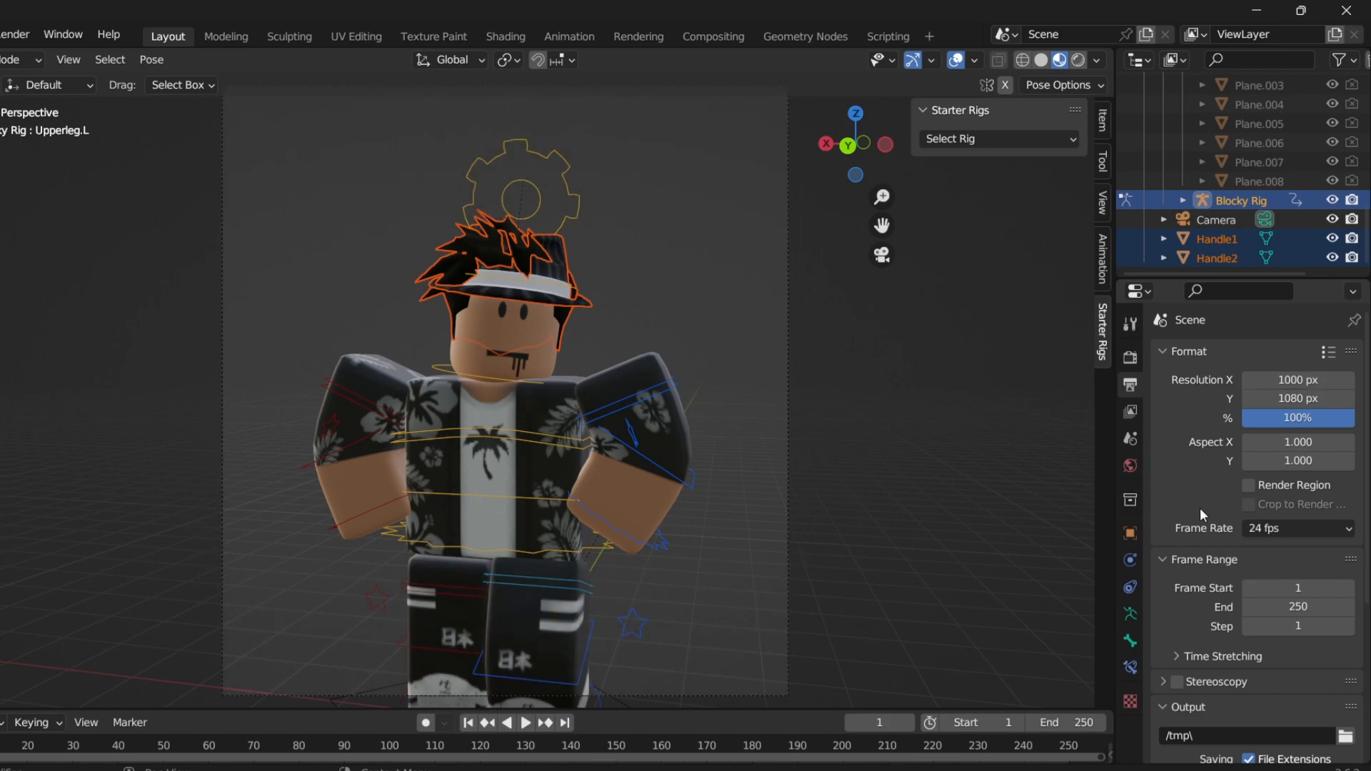
click(1259, 399)
text(1000)
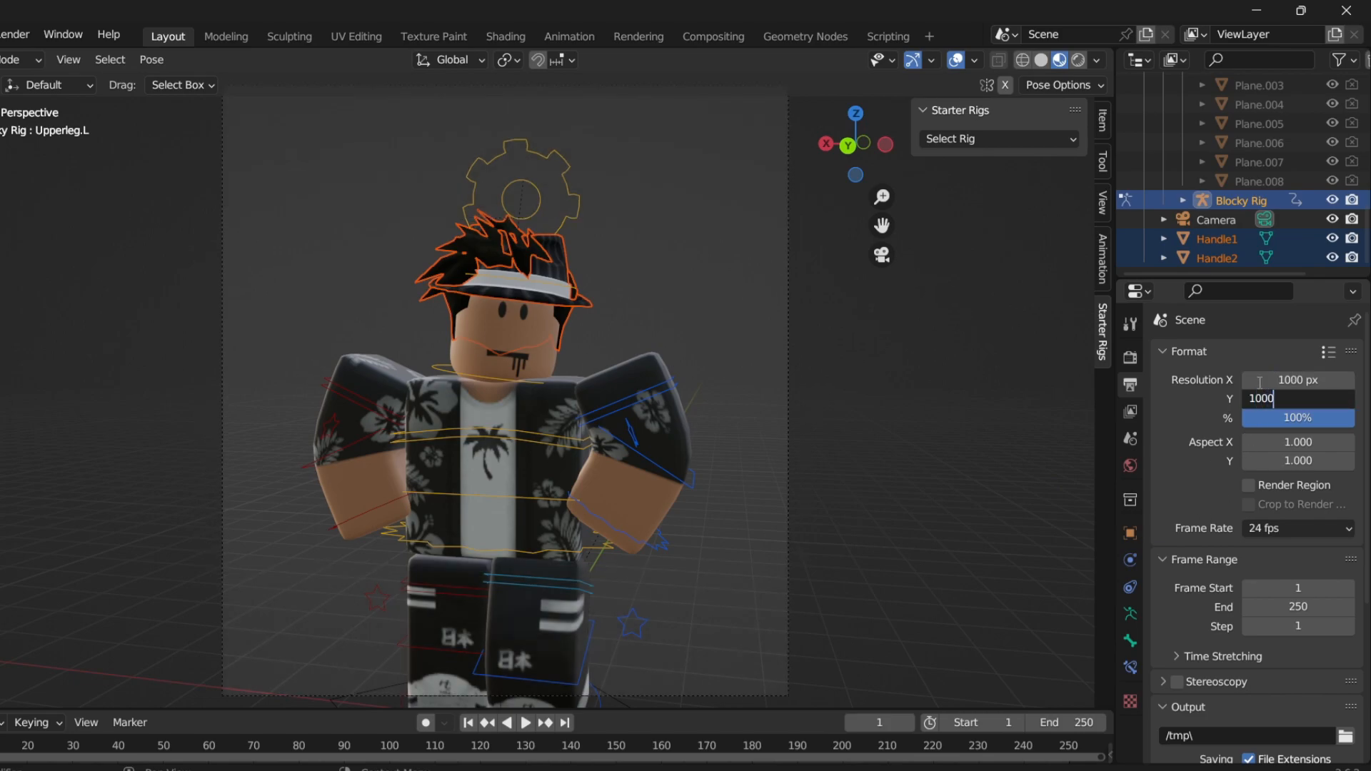
key(Return)
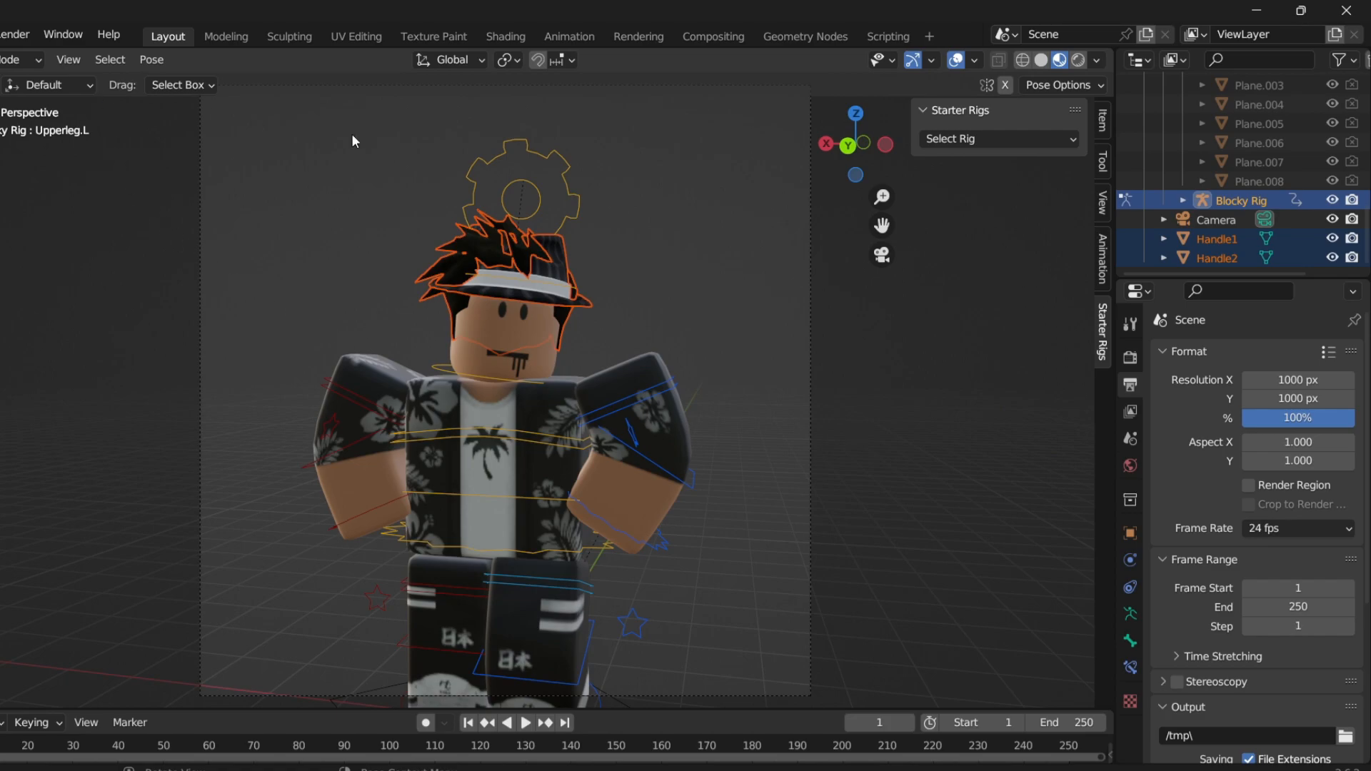
Reframe the camera with Walk Navigation so the character's upper body fills the square frame.
click(69, 60)
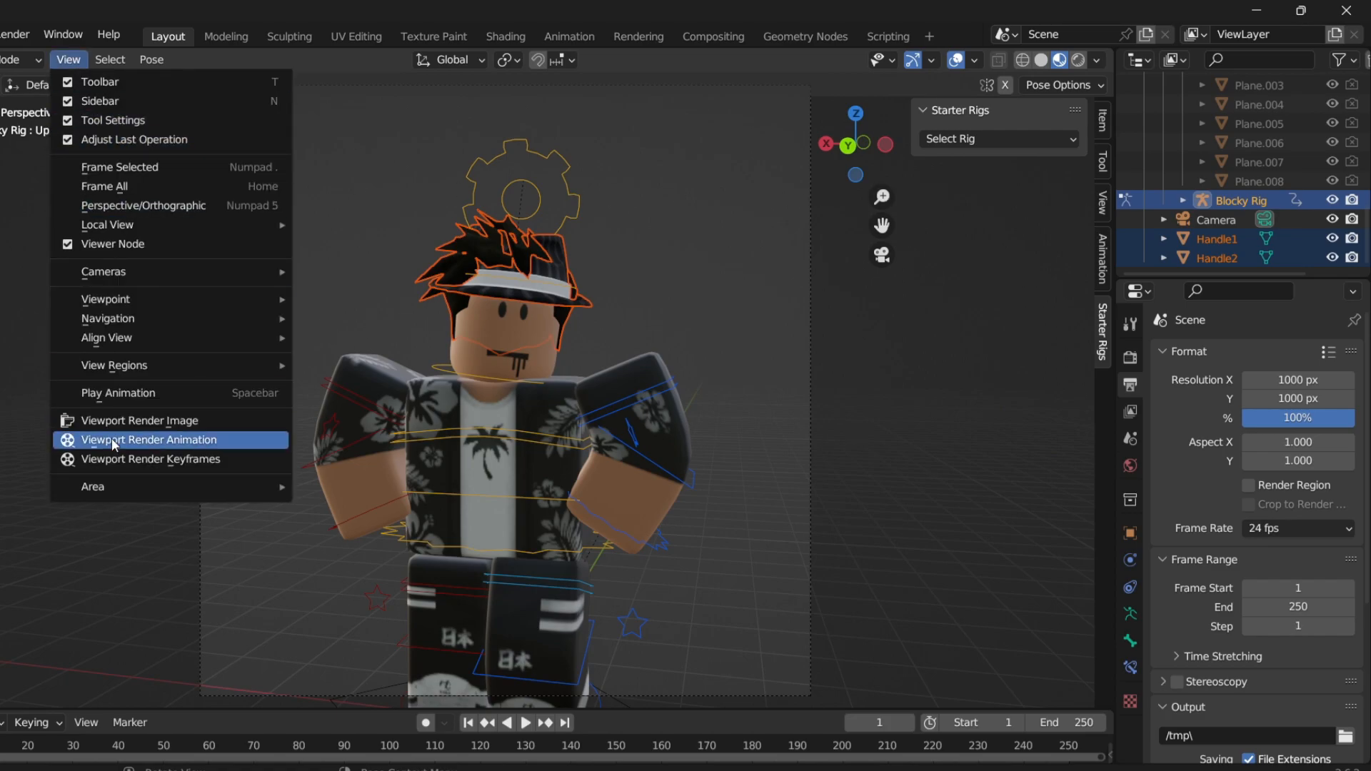
mouse_move(114, 325)
click(363, 687)
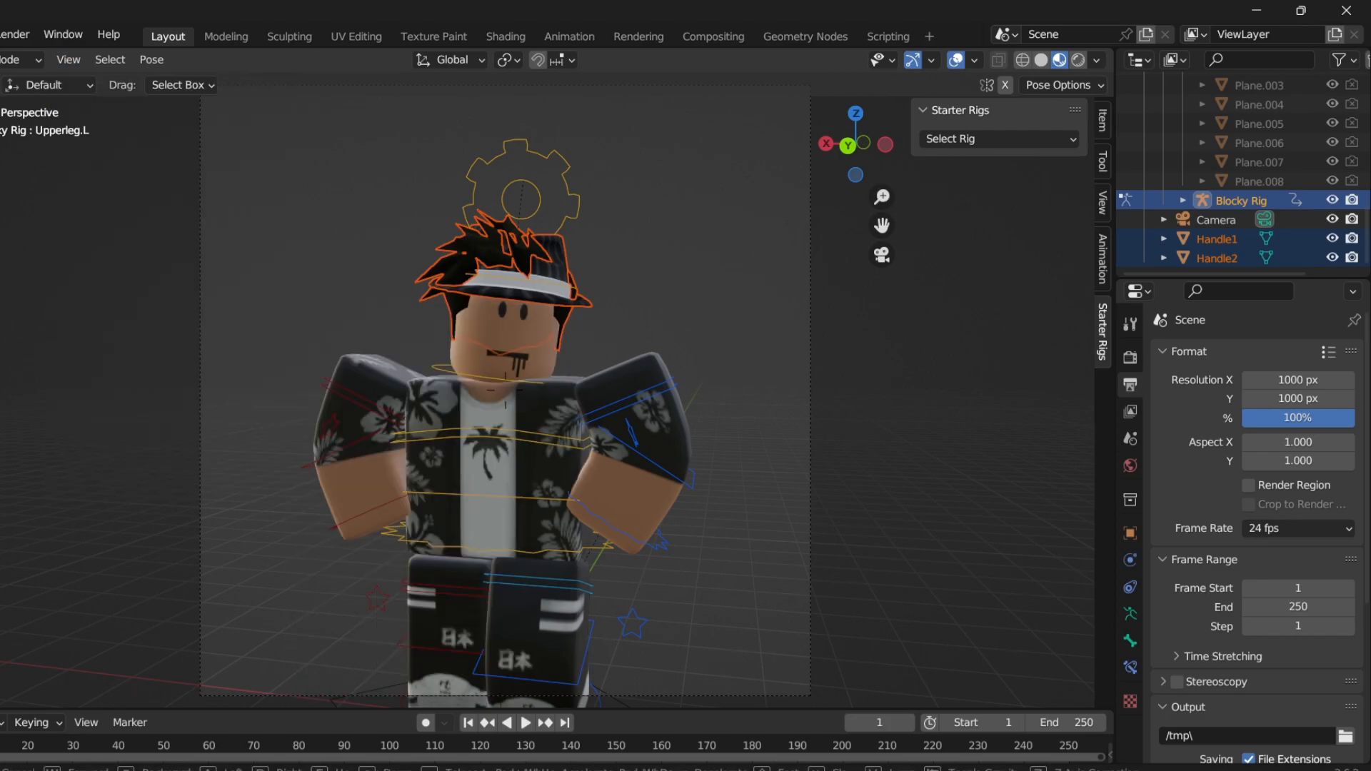
key(w)
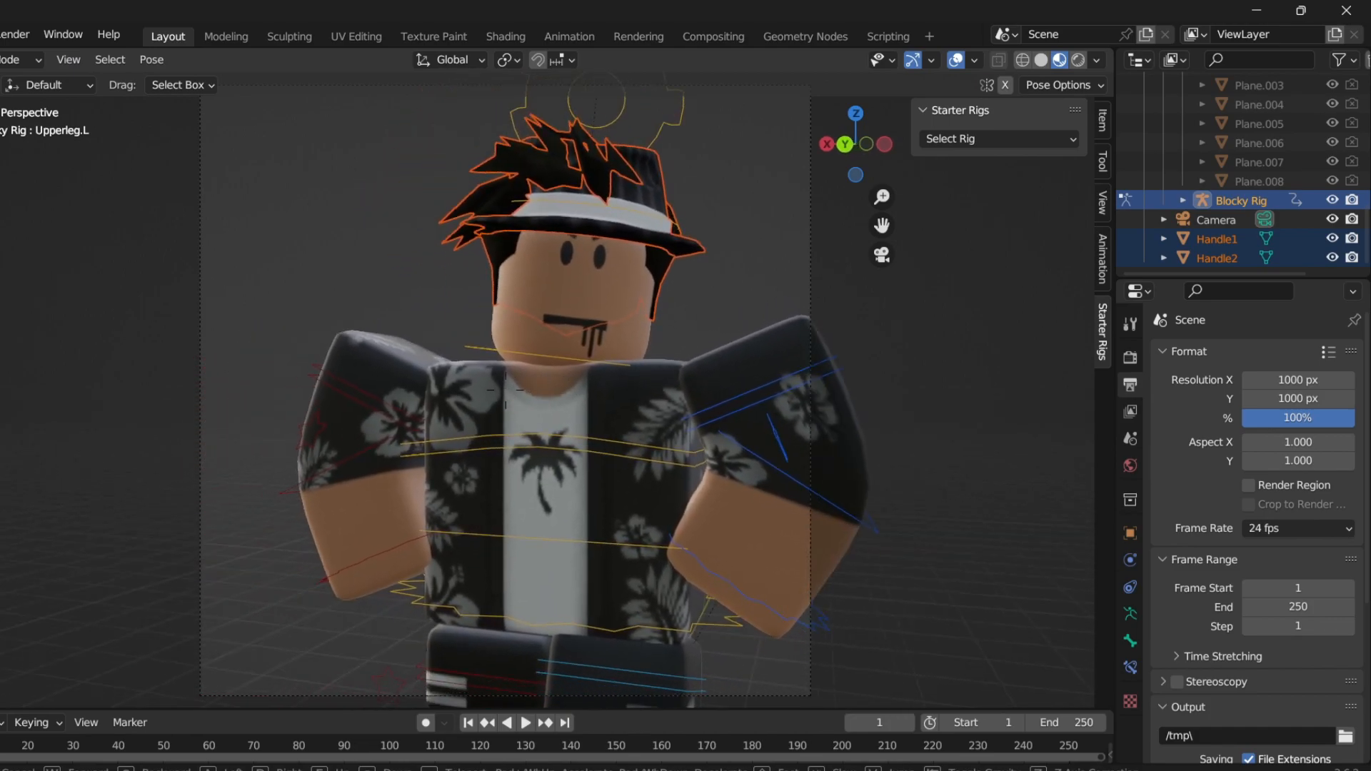
key(s)
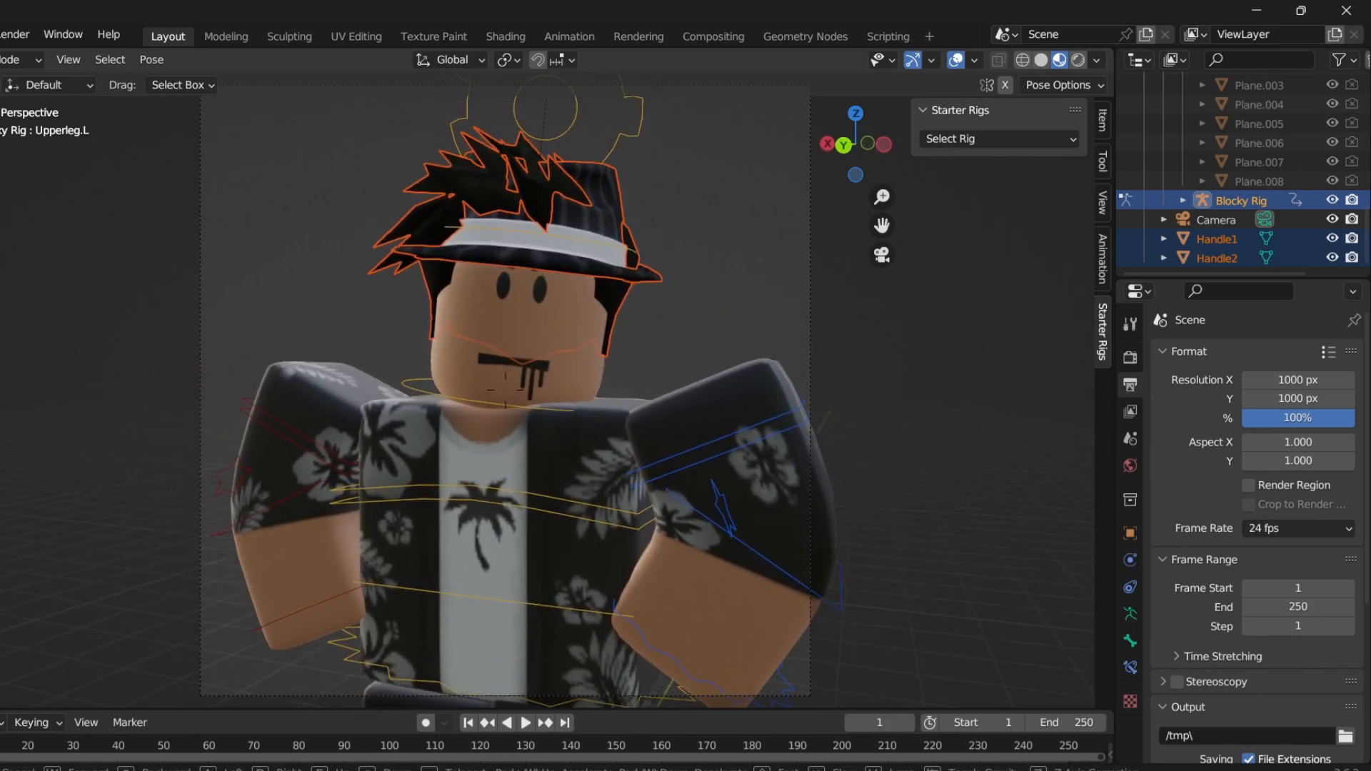
key(e)
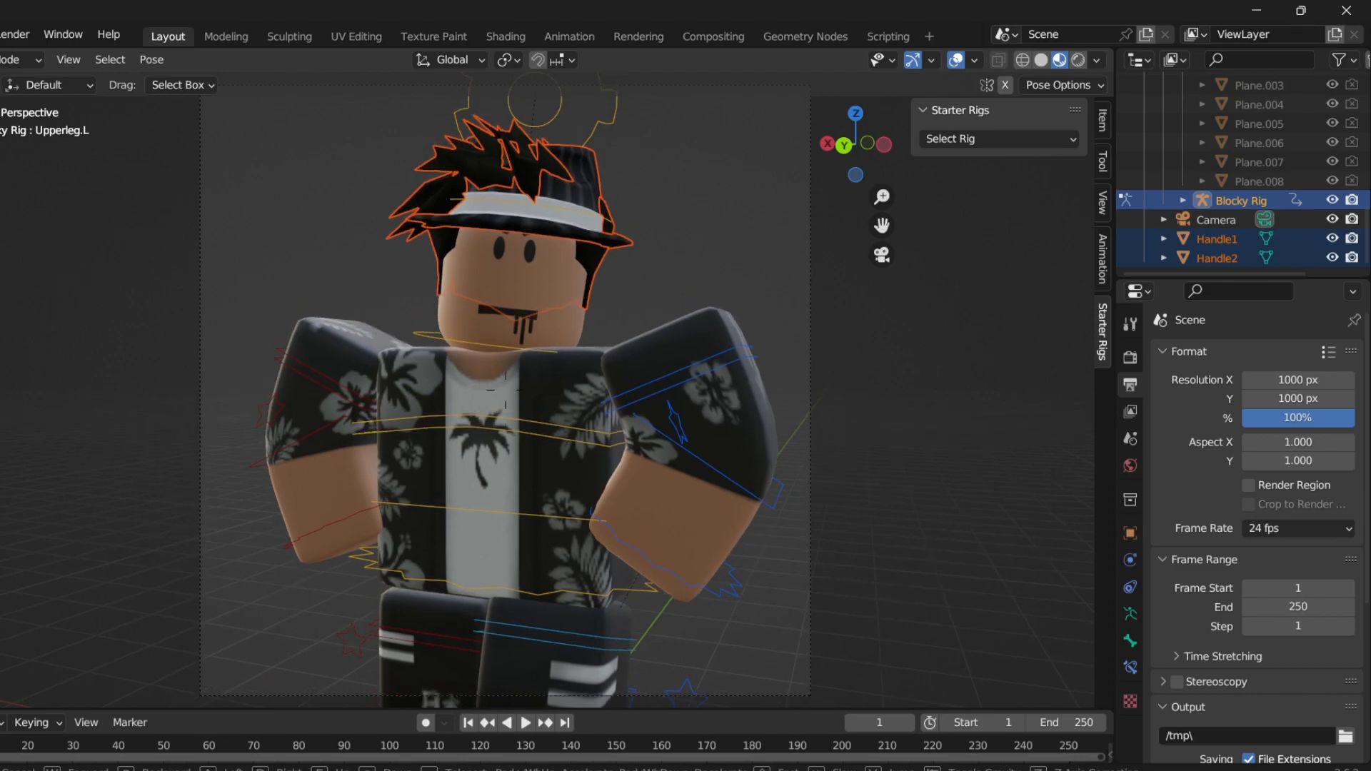
click(370, 680)
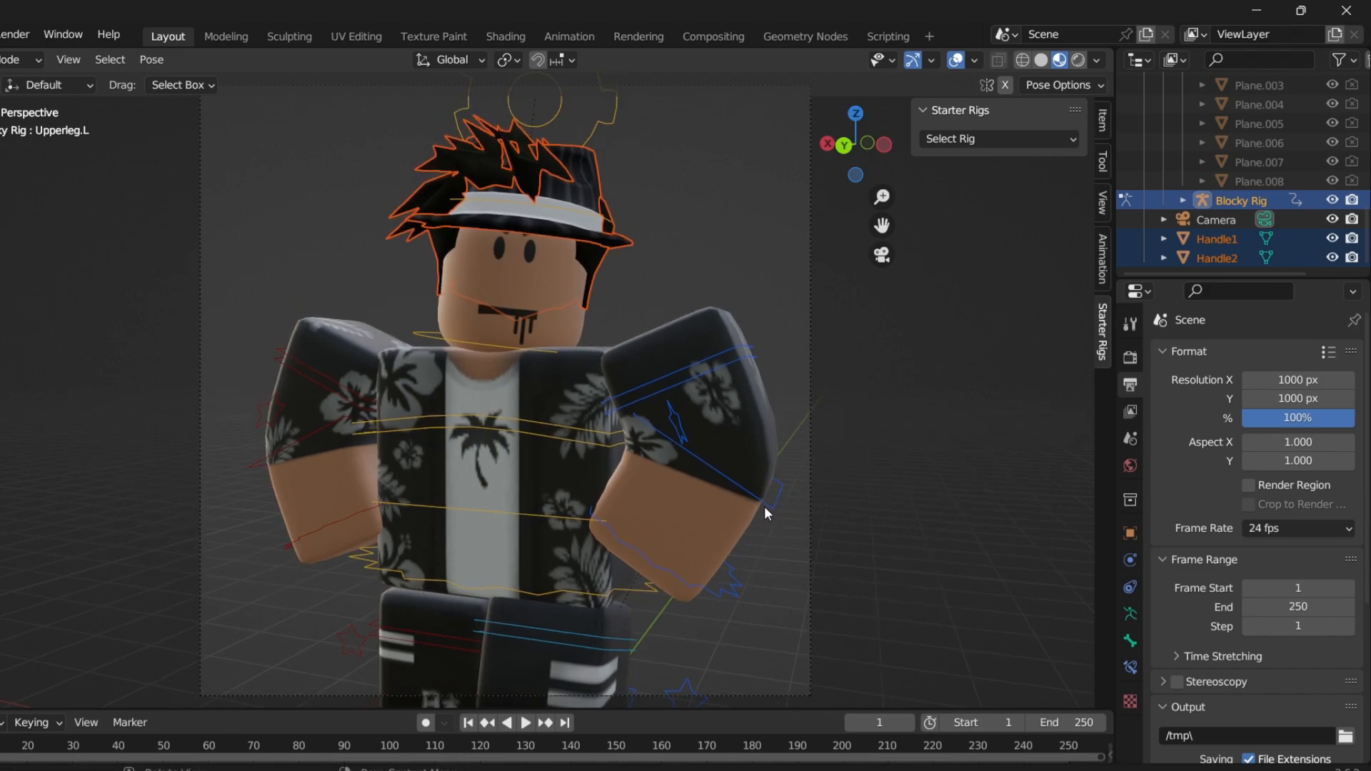
Change the render engine to Cycles.
click(1126, 359)
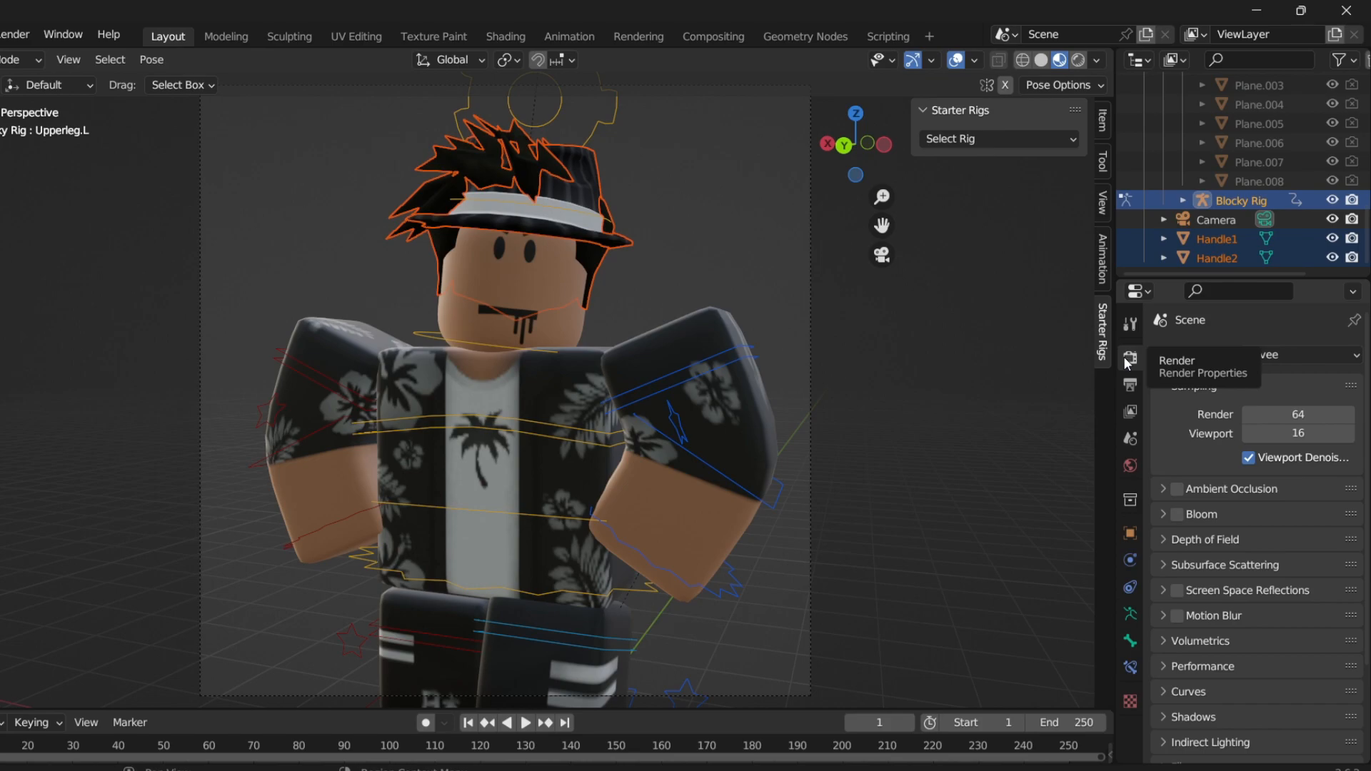
click(1276, 360)
click(1270, 420)
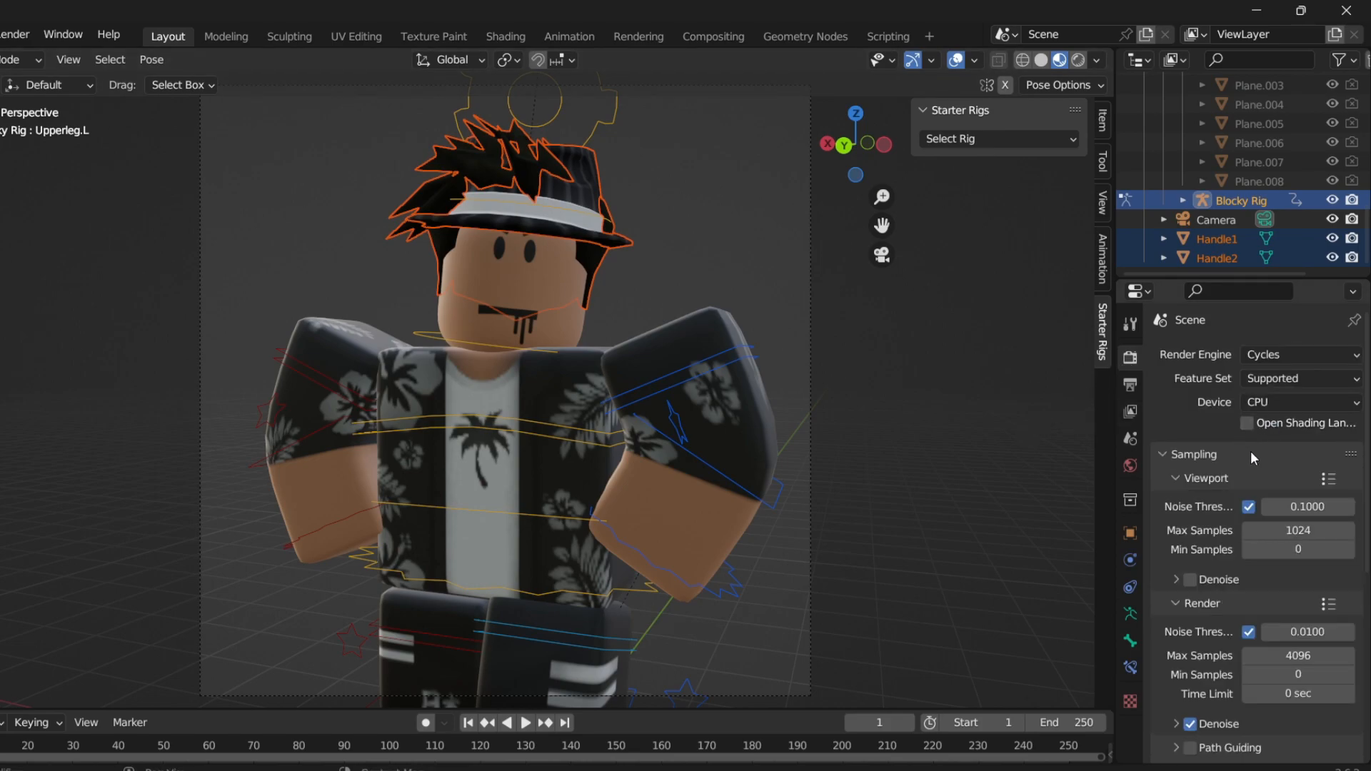
Enable the Transparent film option in the Cycles render settings.
scroll(1364, 452, down, 4)
scroll(1364, 452, down, 7)
click(1258, 626)
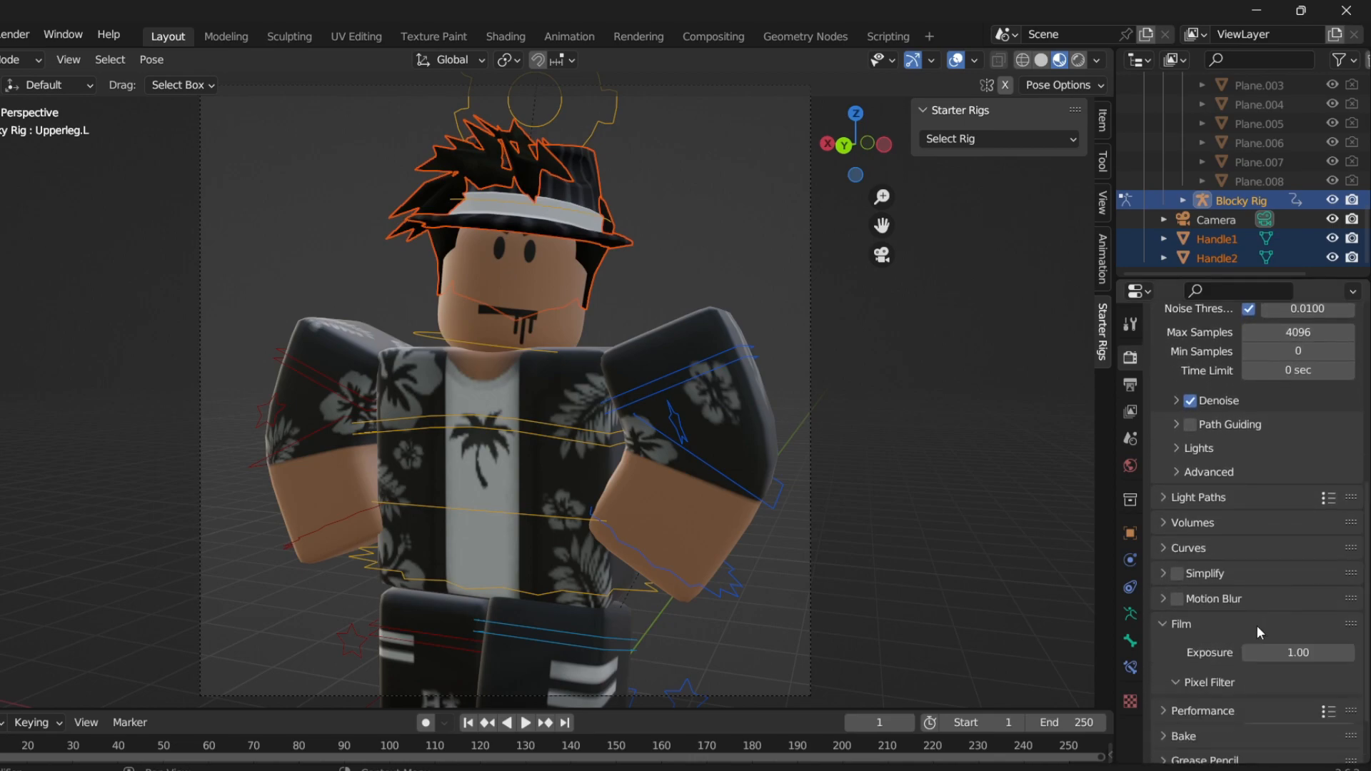
scroll(1223, 673, down, 3)
click(1206, 671)
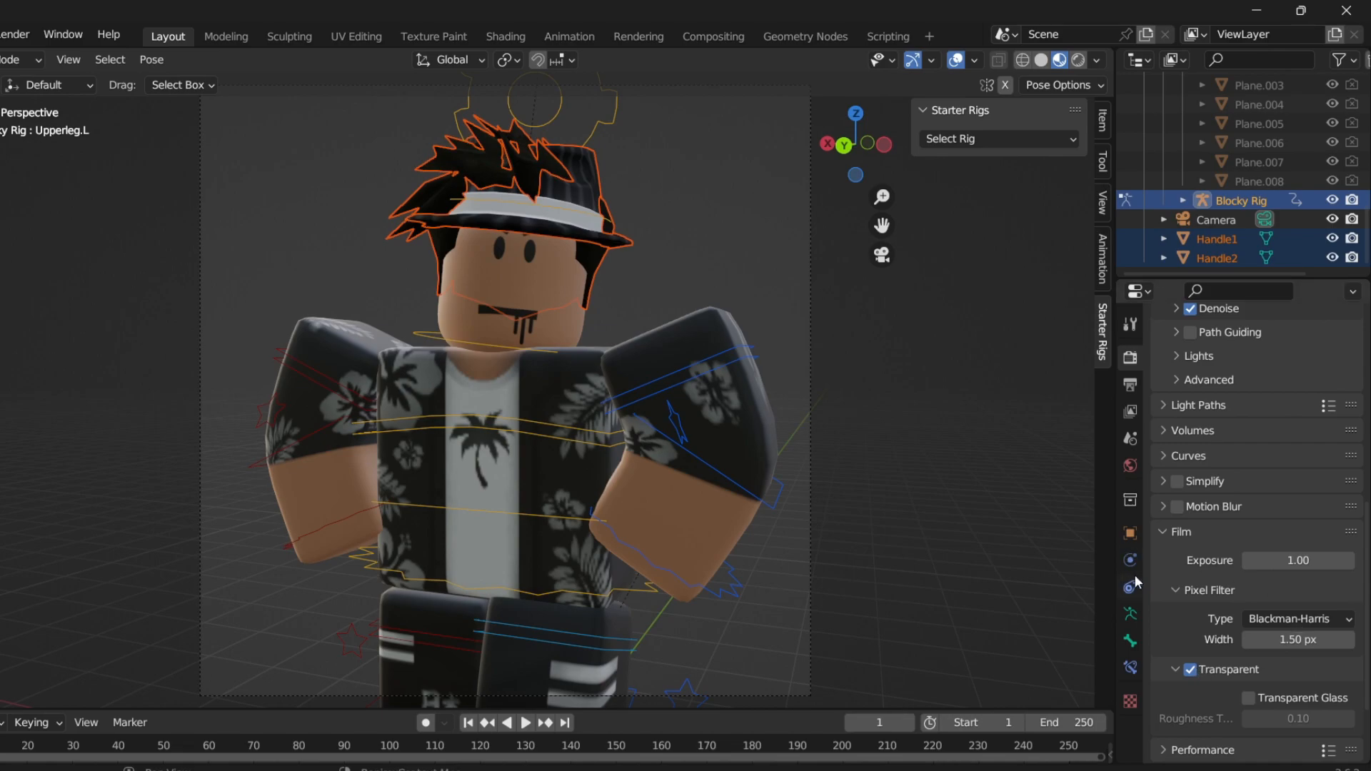
click(1186, 538)
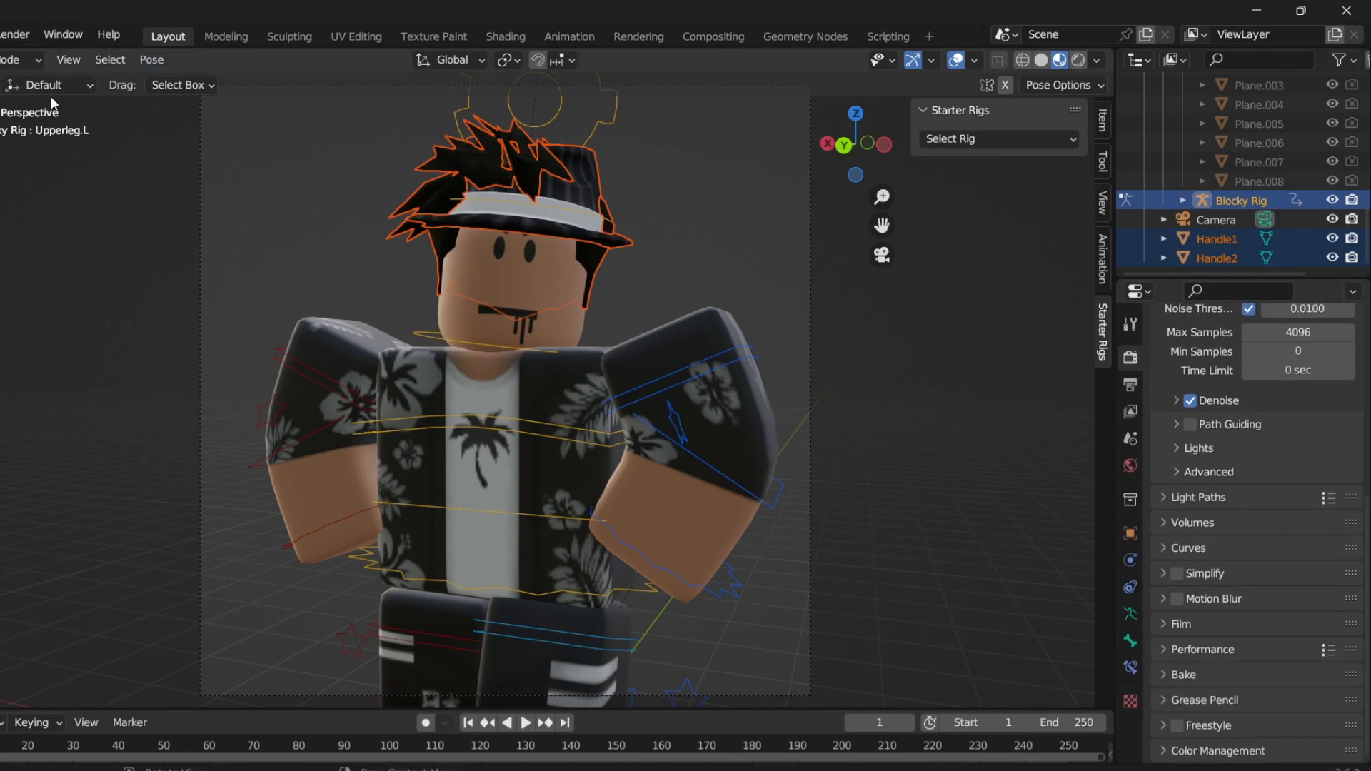
scroll(1249, 480, up, 8)
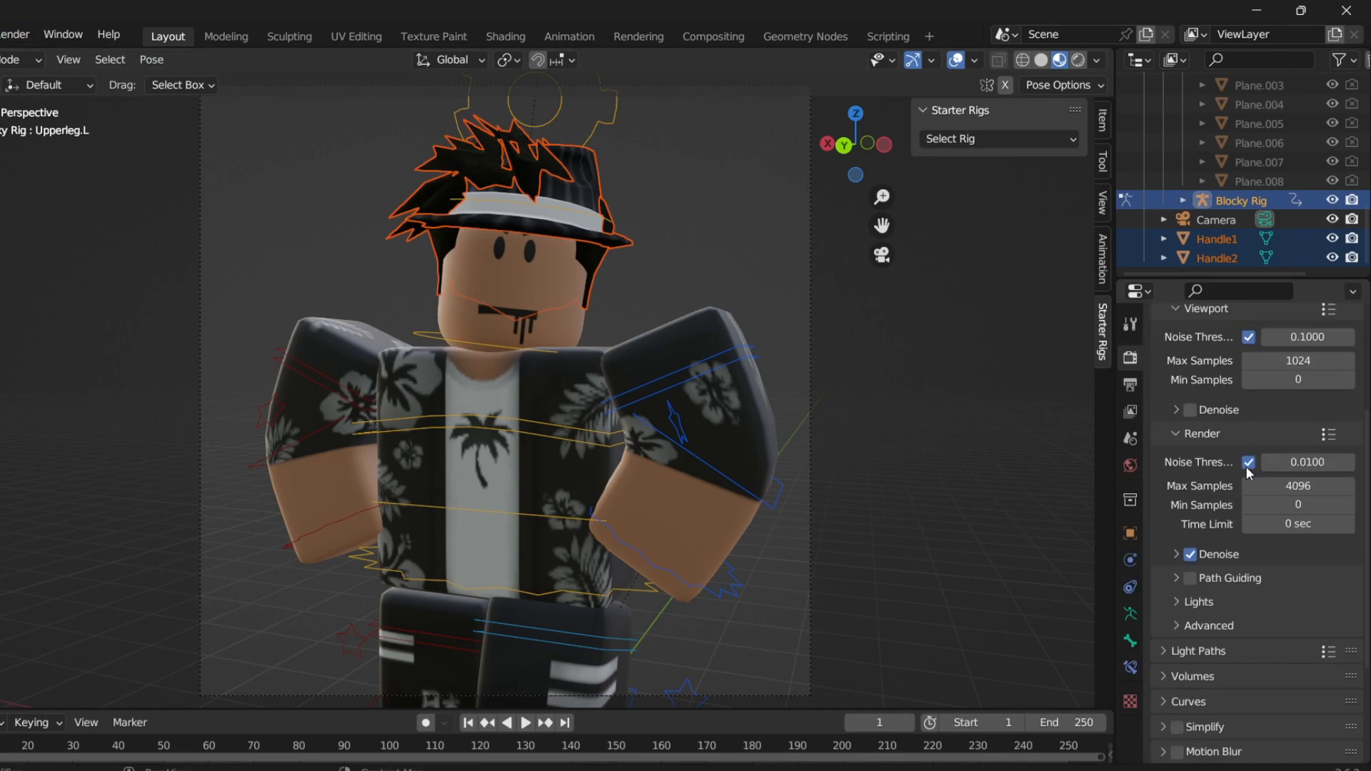
Append the Lightroom collection from its Blender file into the character scene.
scroll(1246, 466, up, 3)
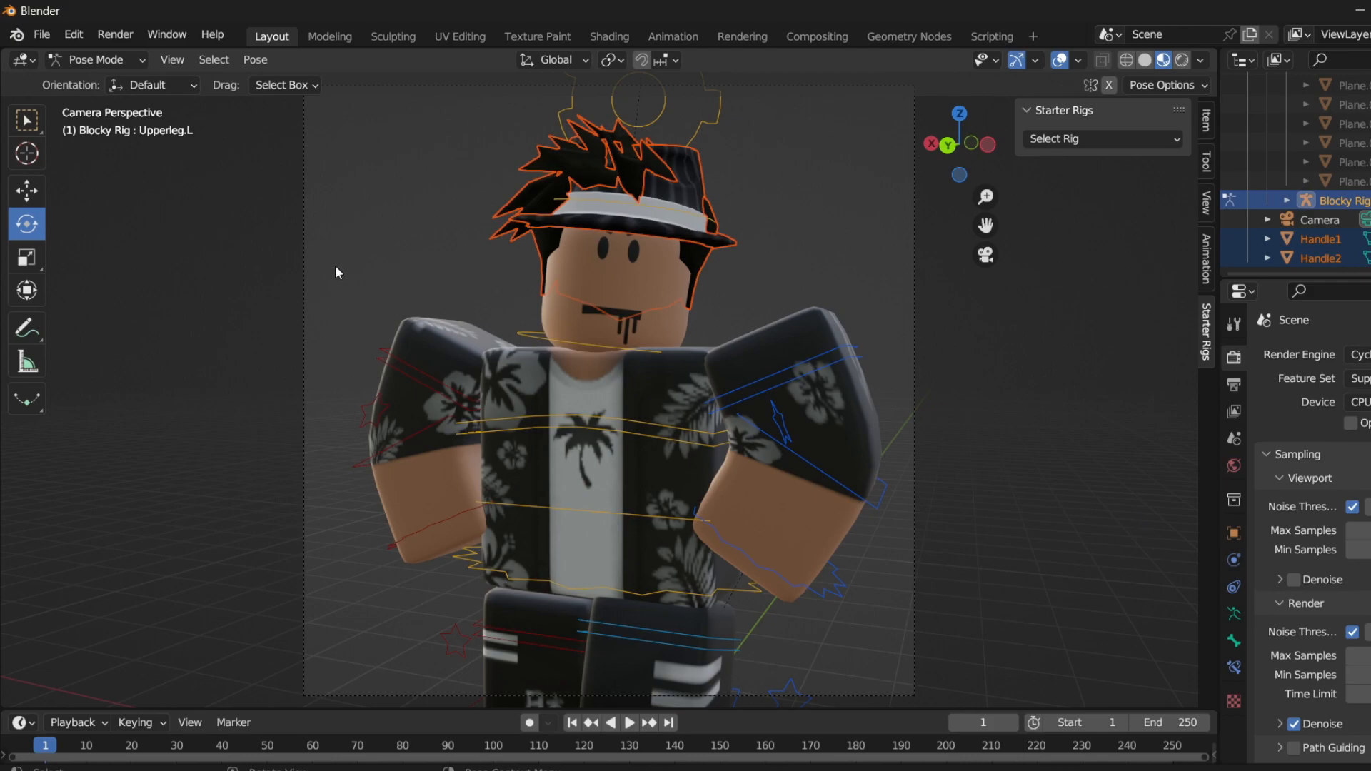
click(47, 35)
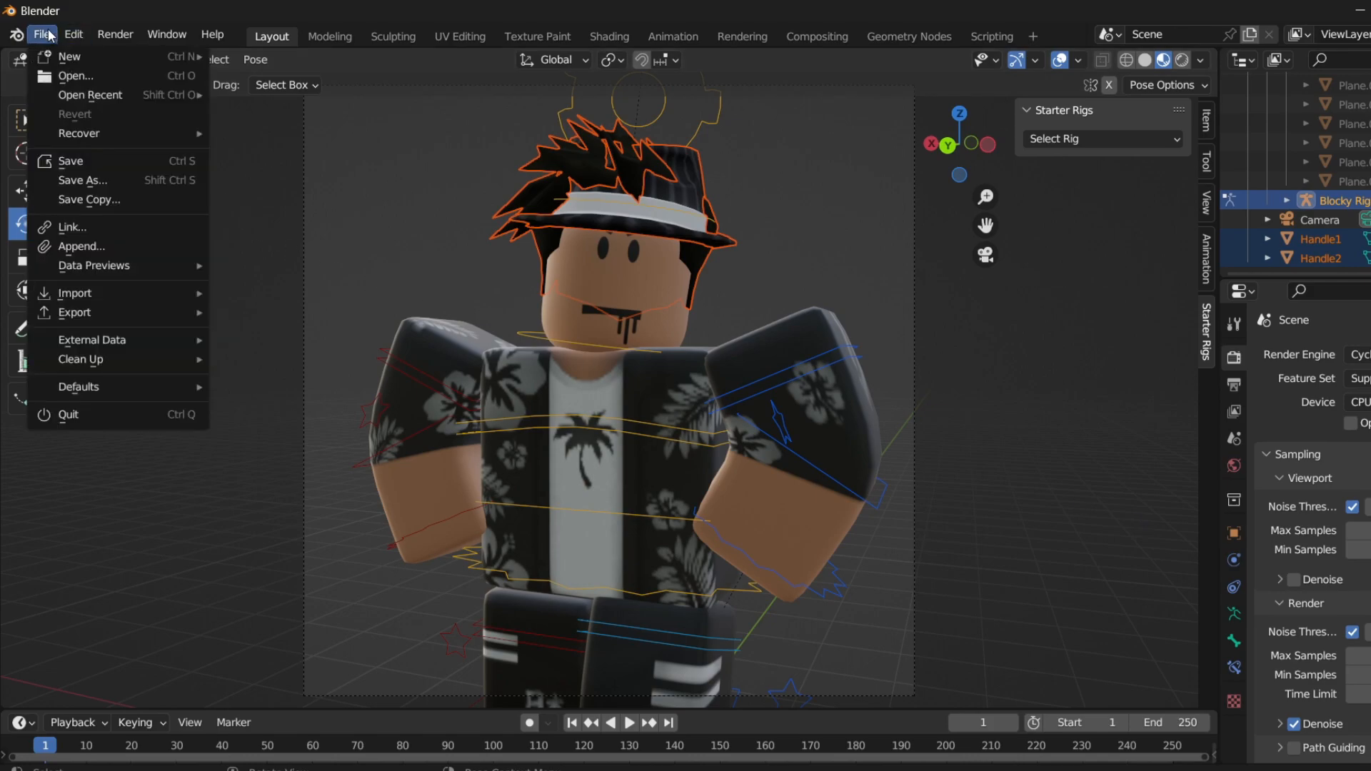
click(64, 247)
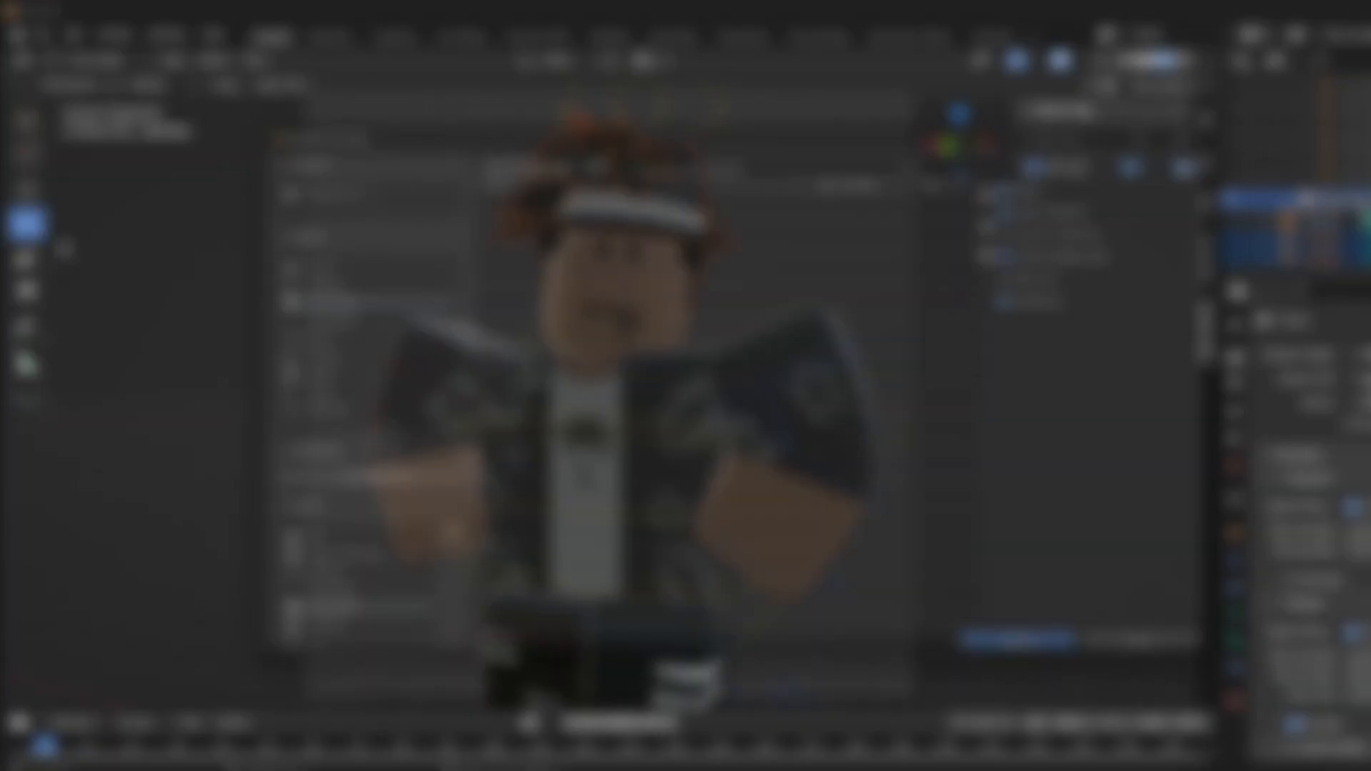
double_click(539, 258)
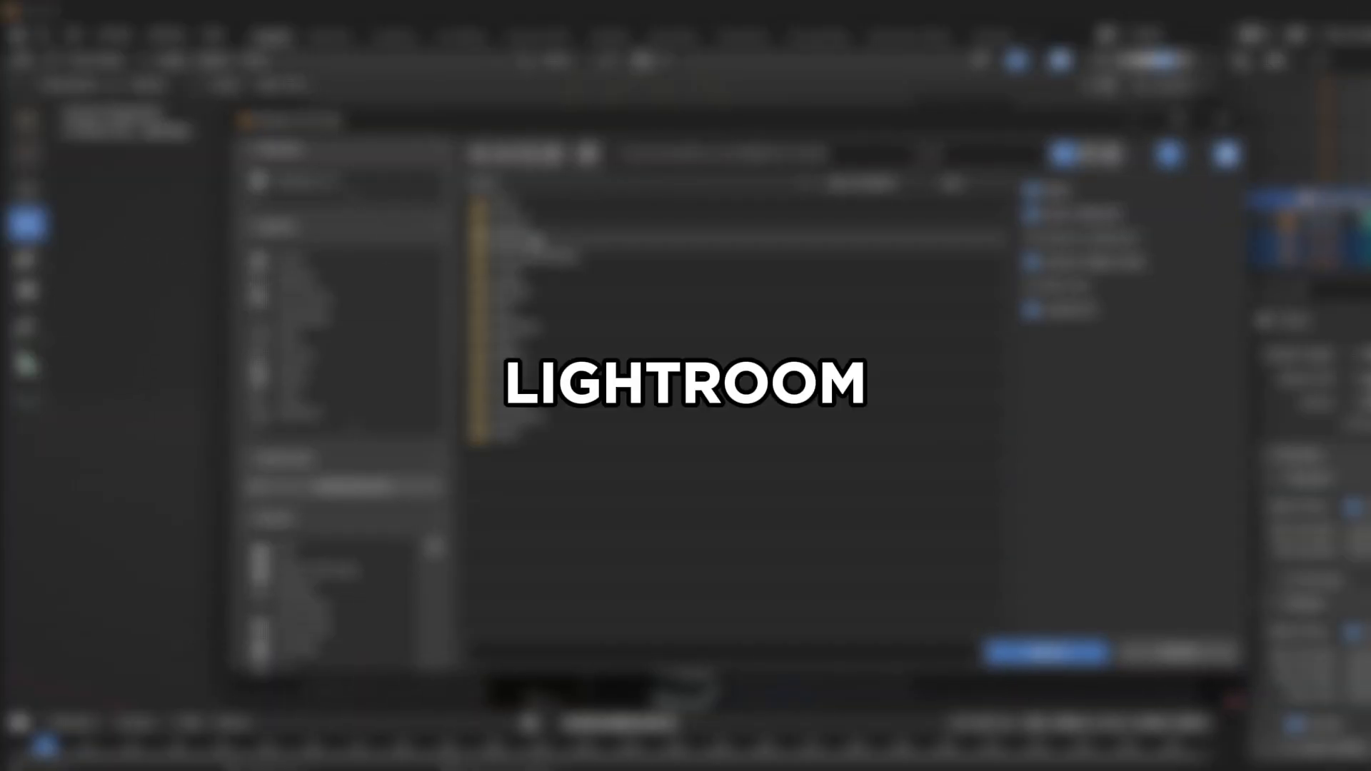
double_click(535, 242)
click(532, 221)
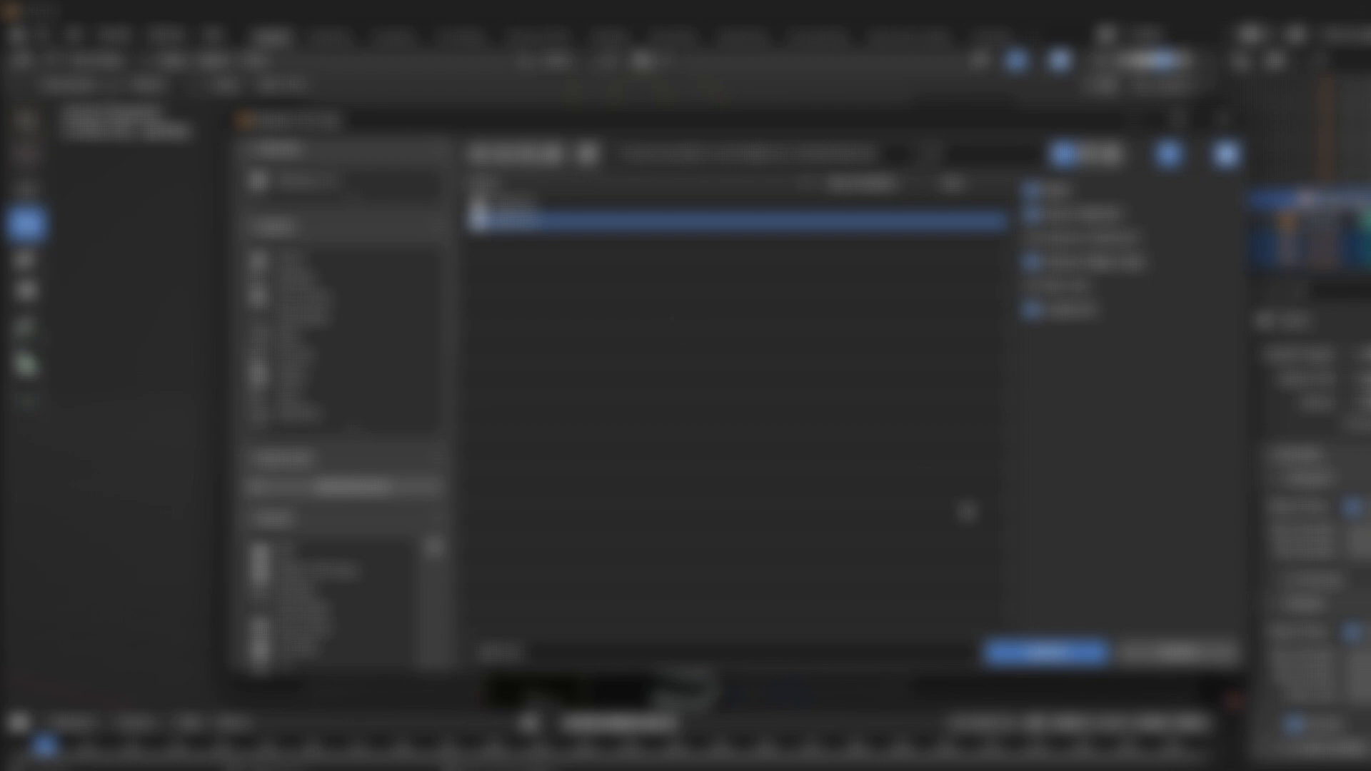
click(1045, 653)
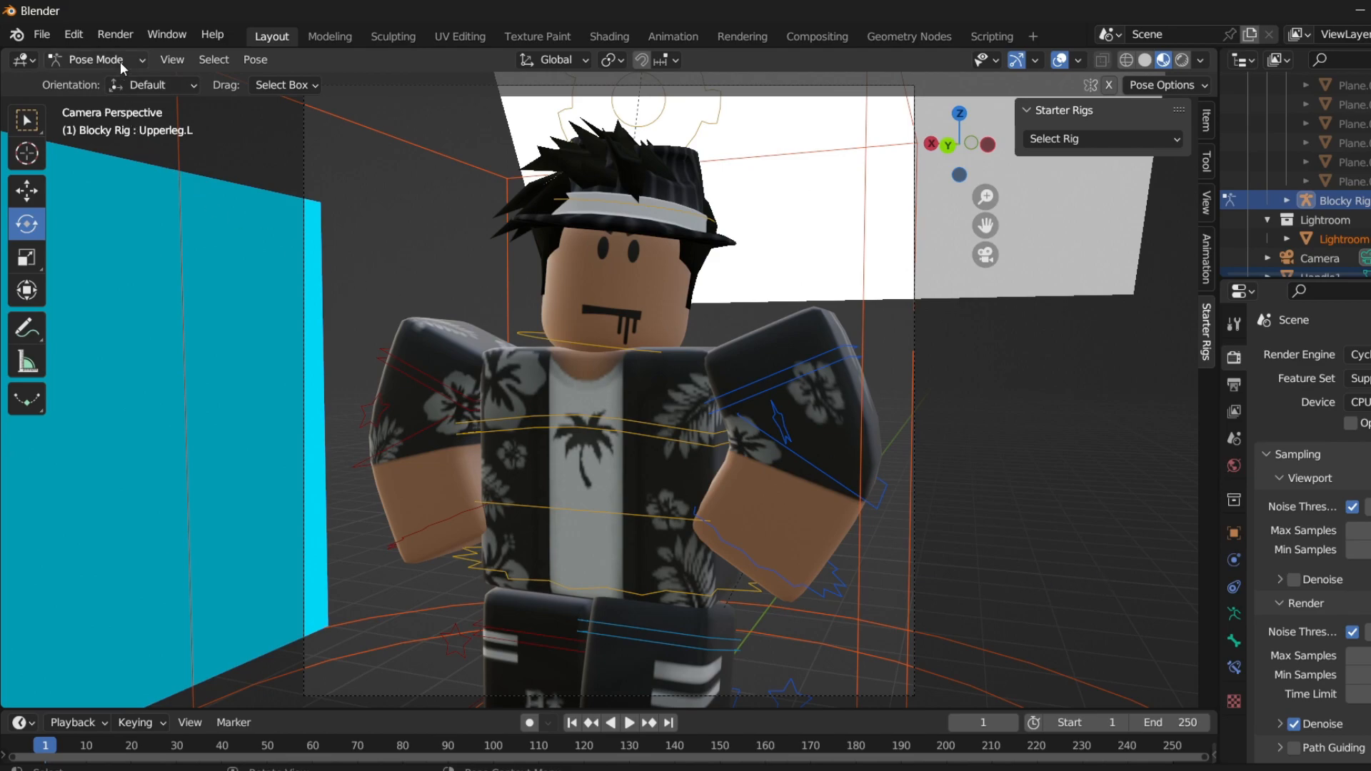
click(115, 34)
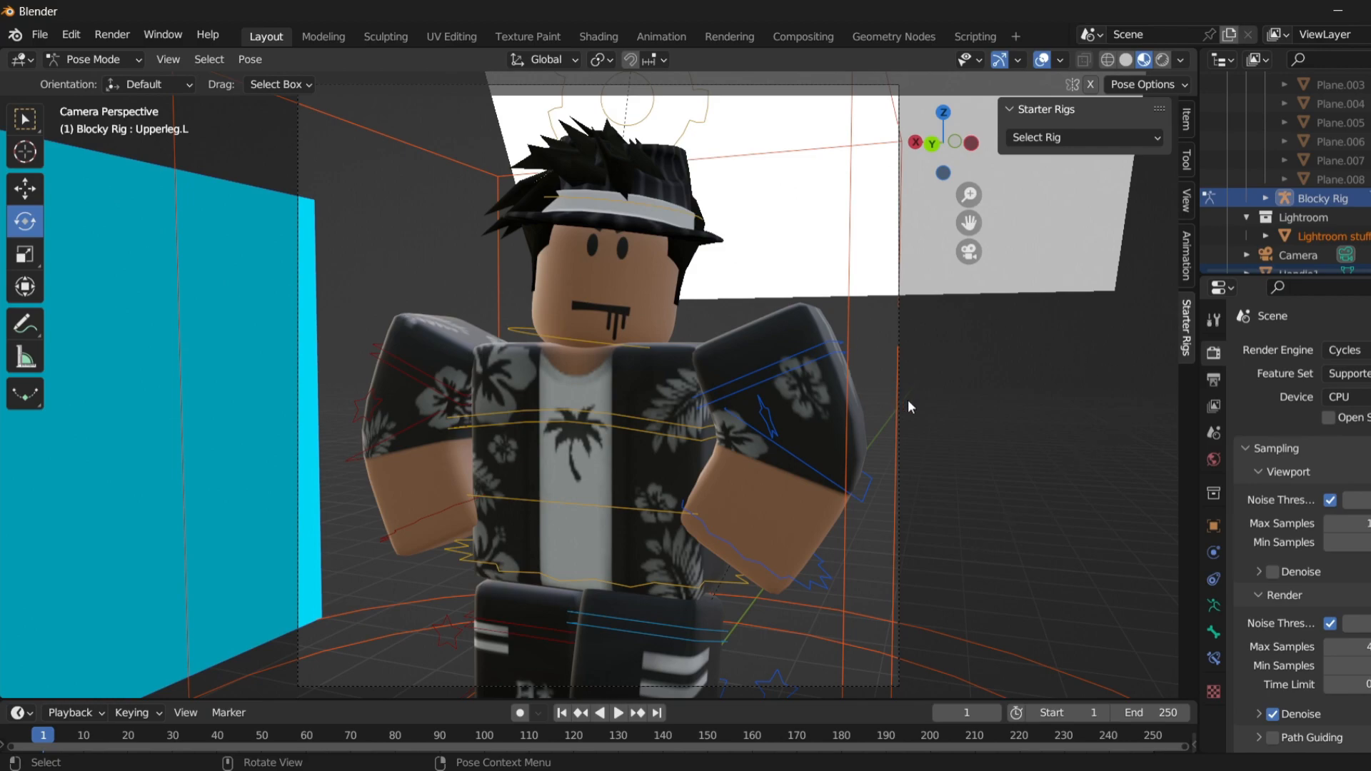
Switch from Pose Mode to Object Mode and select the Lightroom stuff object.
click(854, 488)
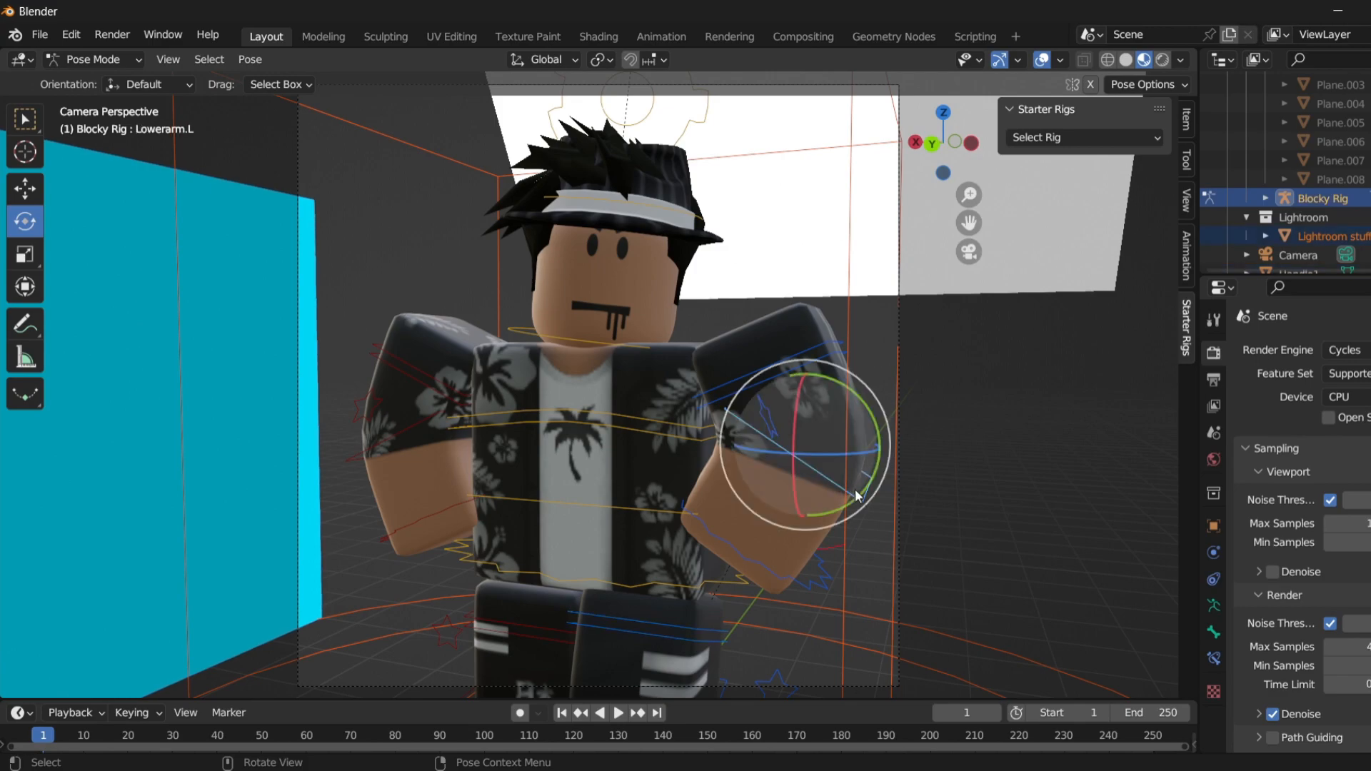
click(93, 60)
click(106, 83)
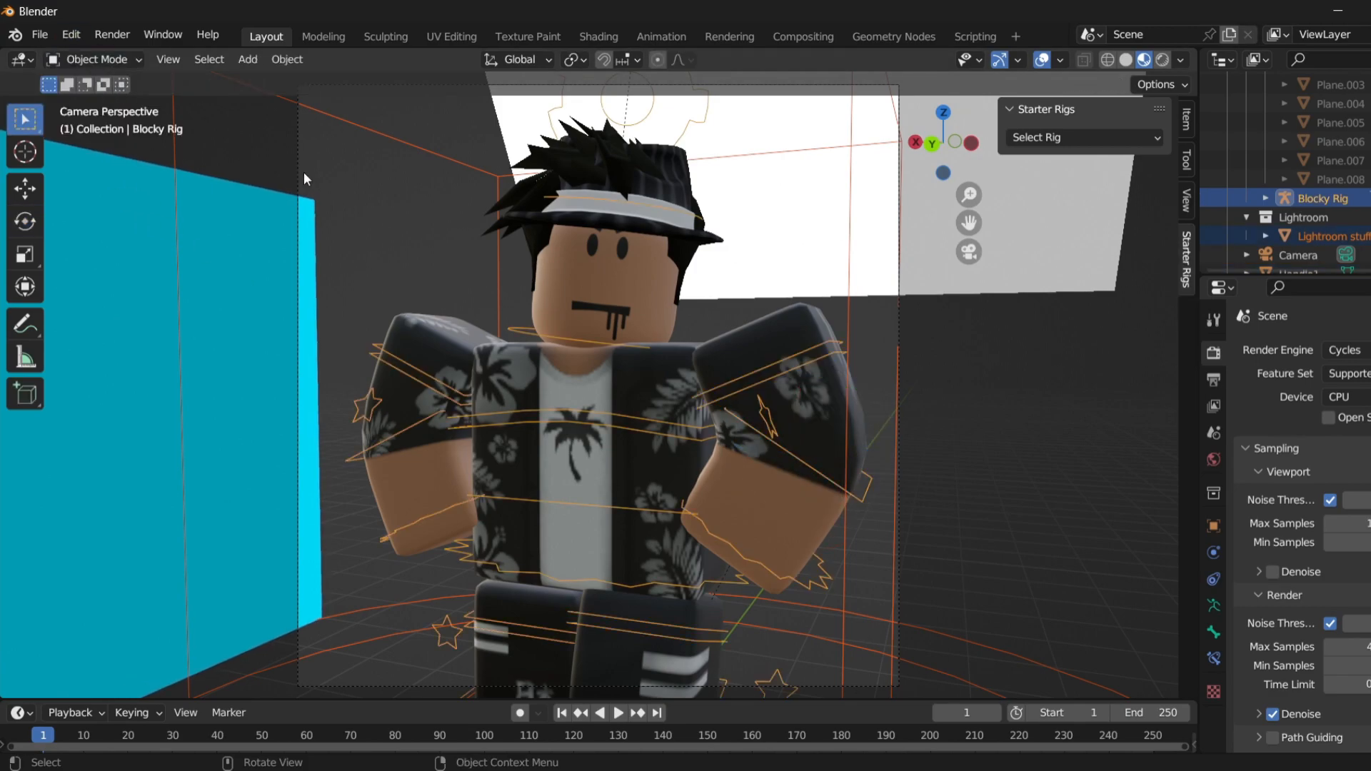
click(301, 169)
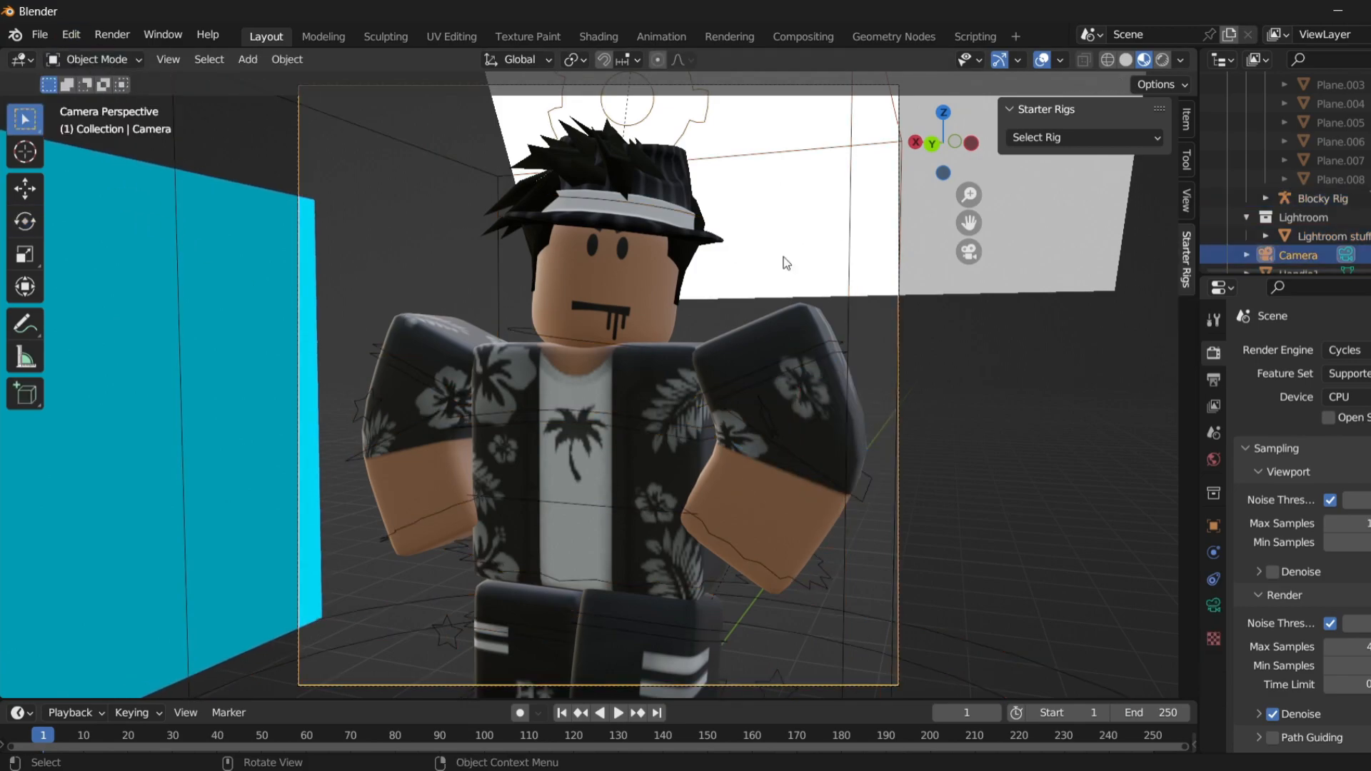
click(1305, 237)
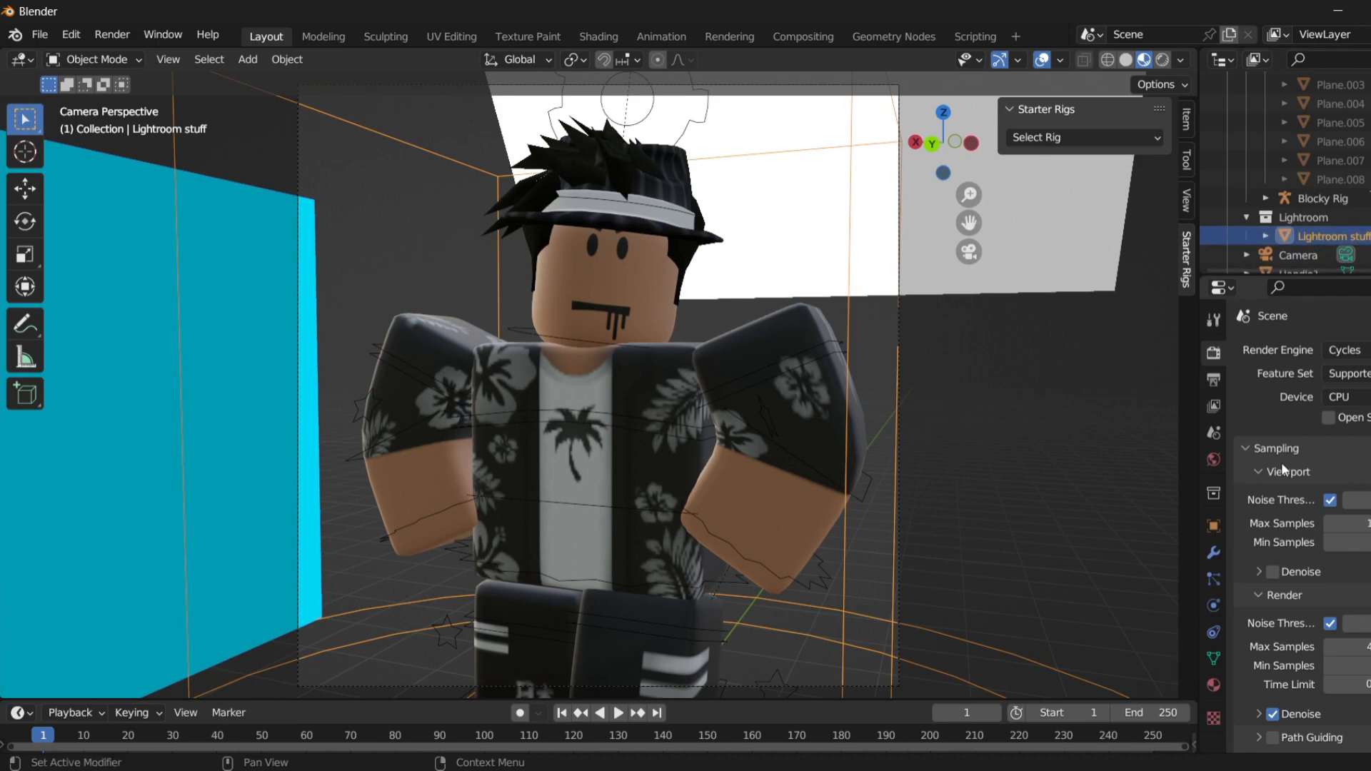
Change the emission color of the Lightroom stuff object's Warm material to white.
click(1215, 684)
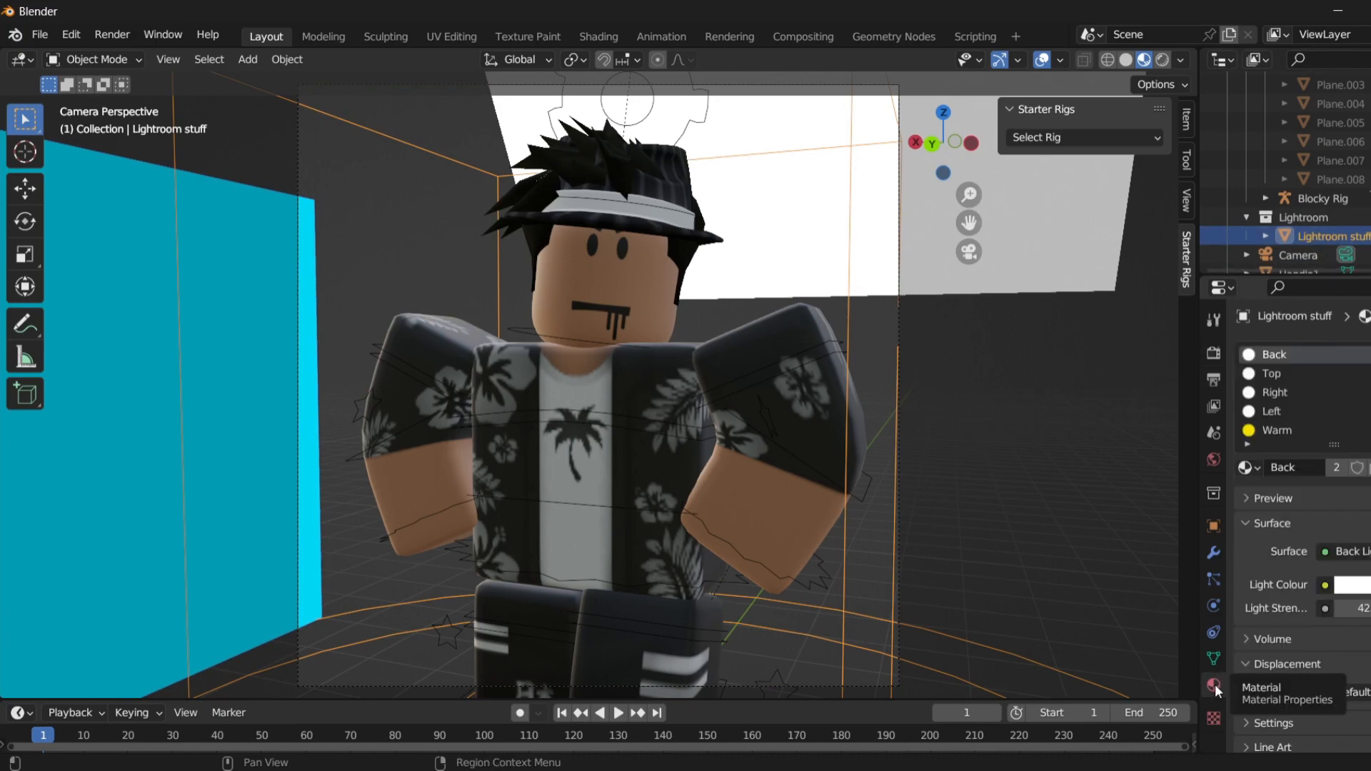
scroll(1262, 395, down, 1)
click(1265, 411)
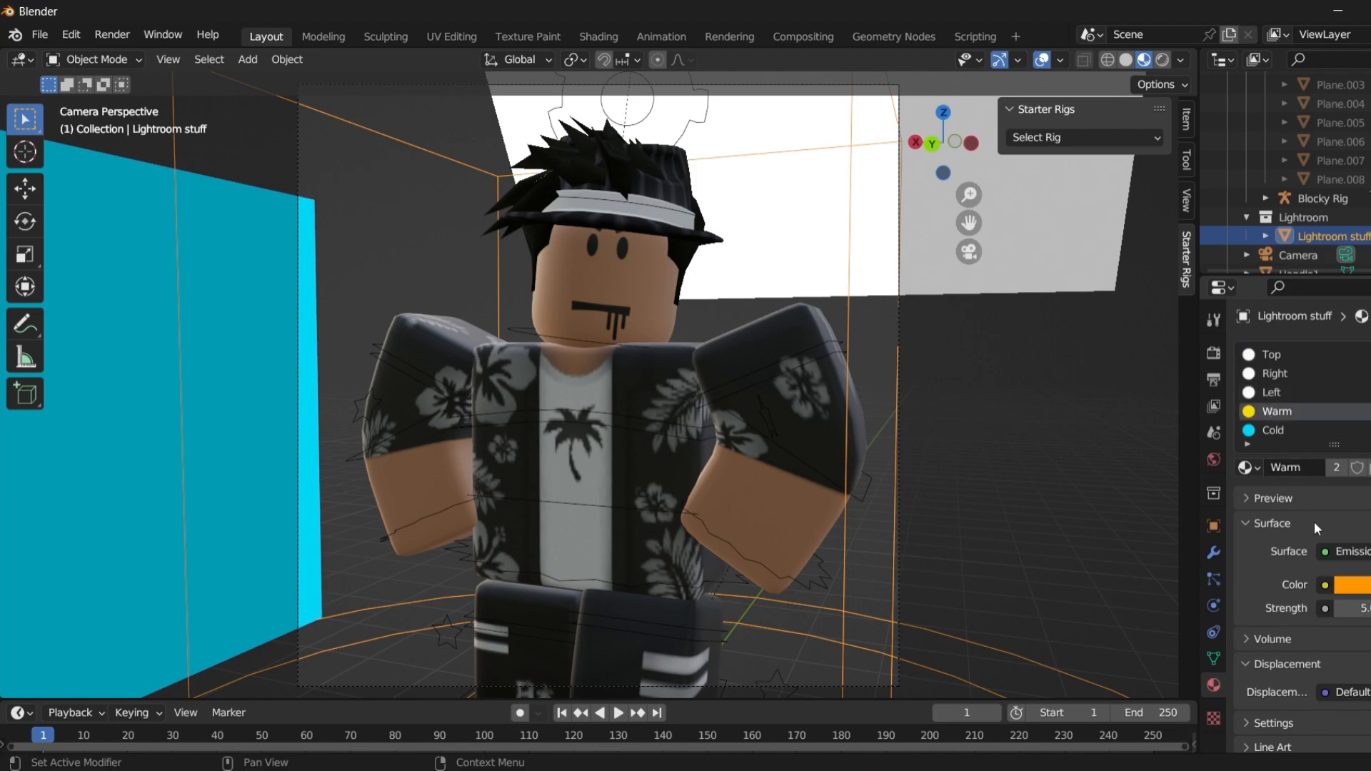
click(1349, 585)
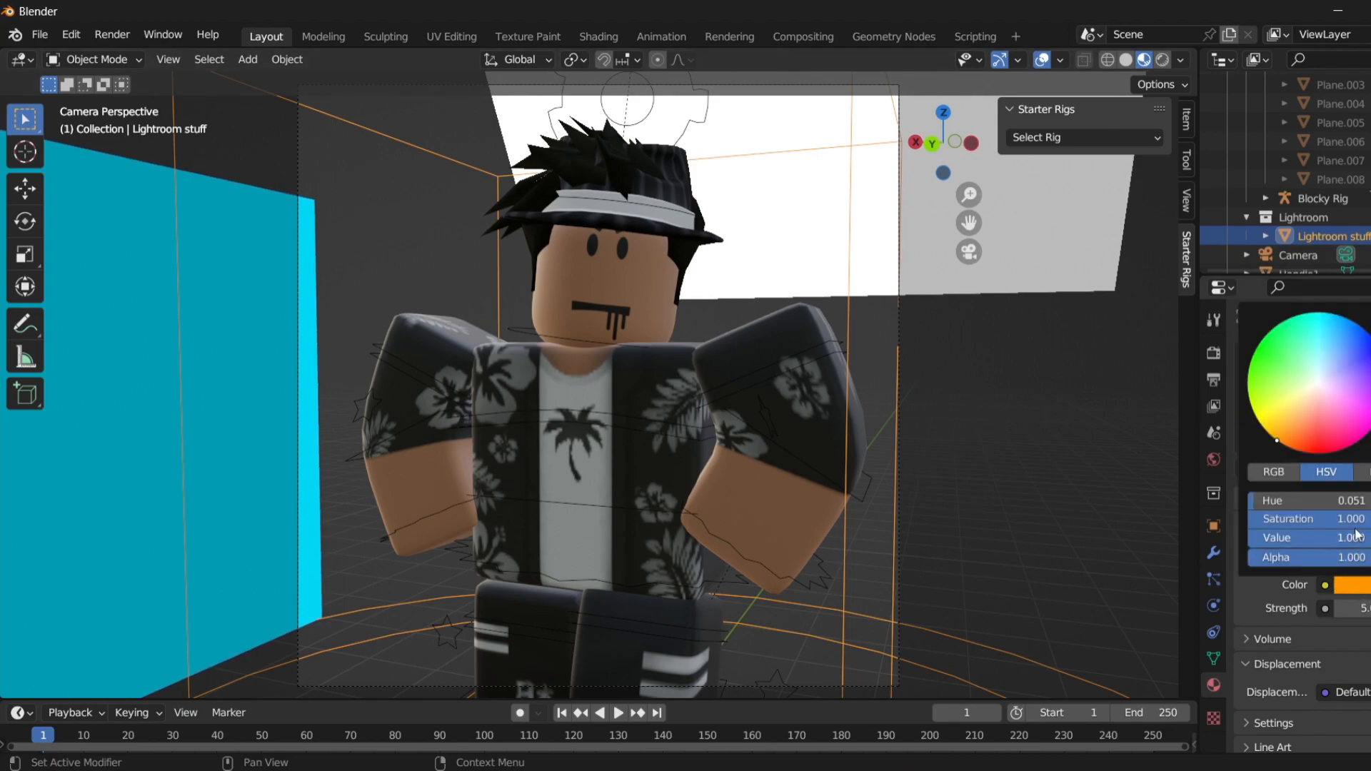
Change the Cold material's emission color to near-white, with hue 0.393 and saturation 0.133.
click(1270, 430)
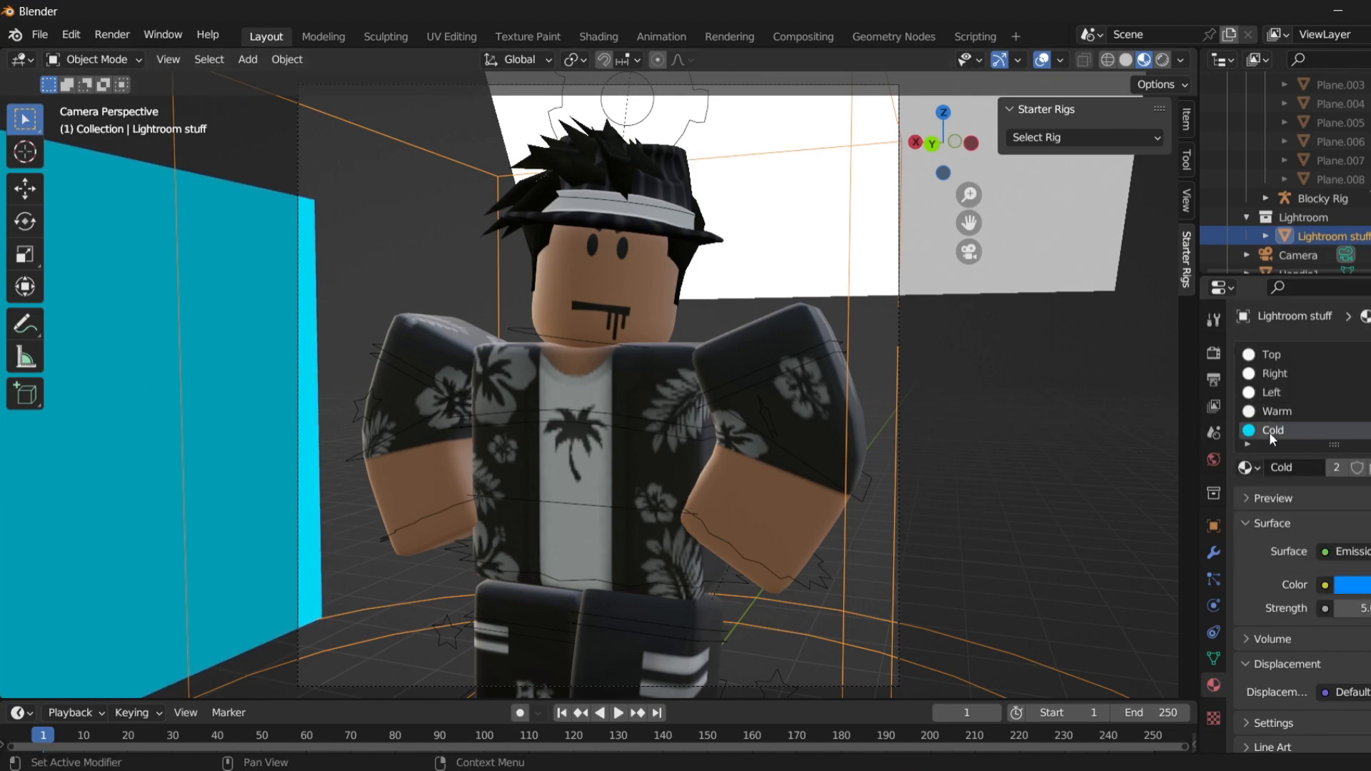
click(1352, 585)
click(1308, 390)
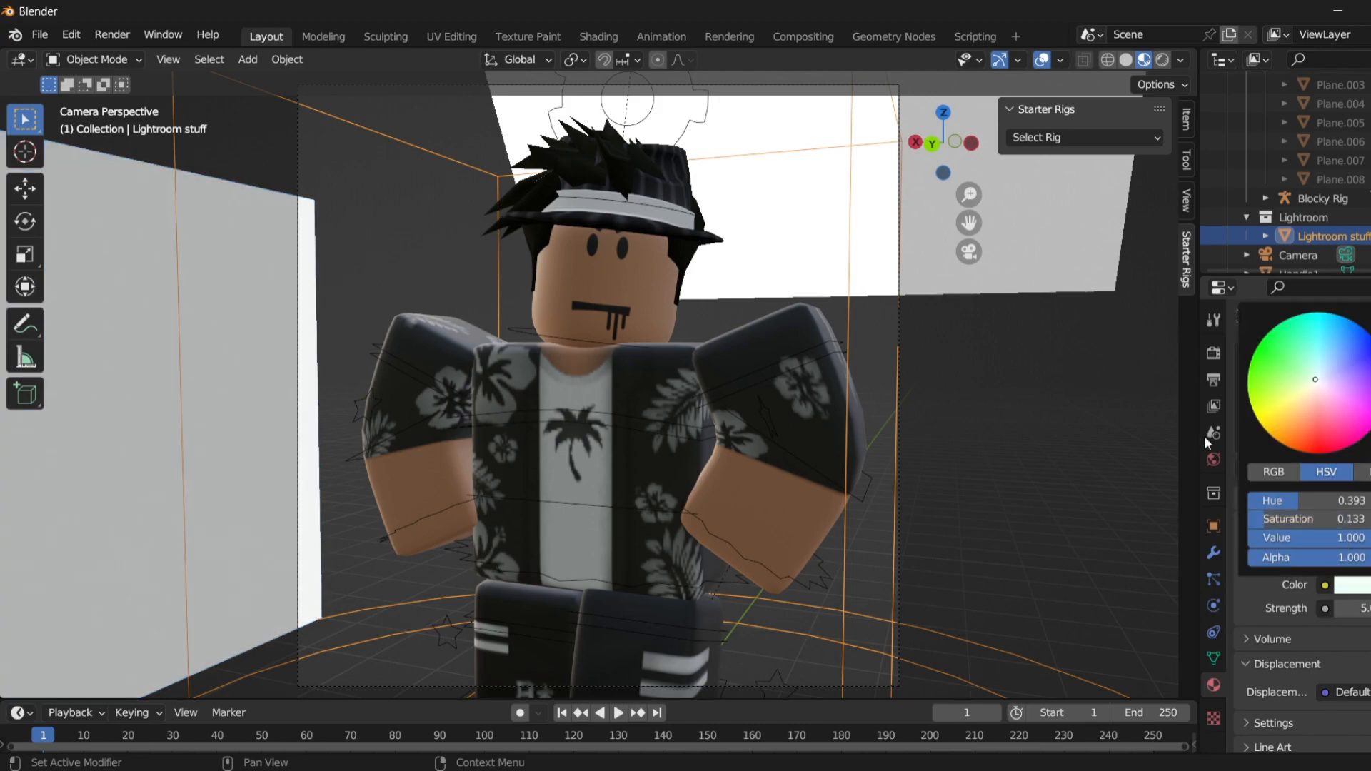